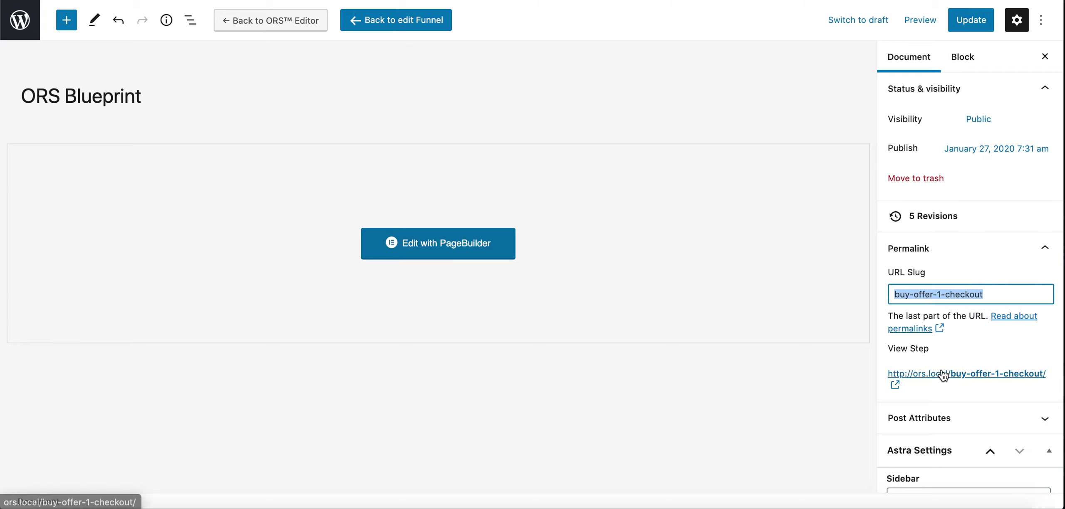
Highlight the checkout page's URL slug in the permalink settings
triple_click(990, 296)
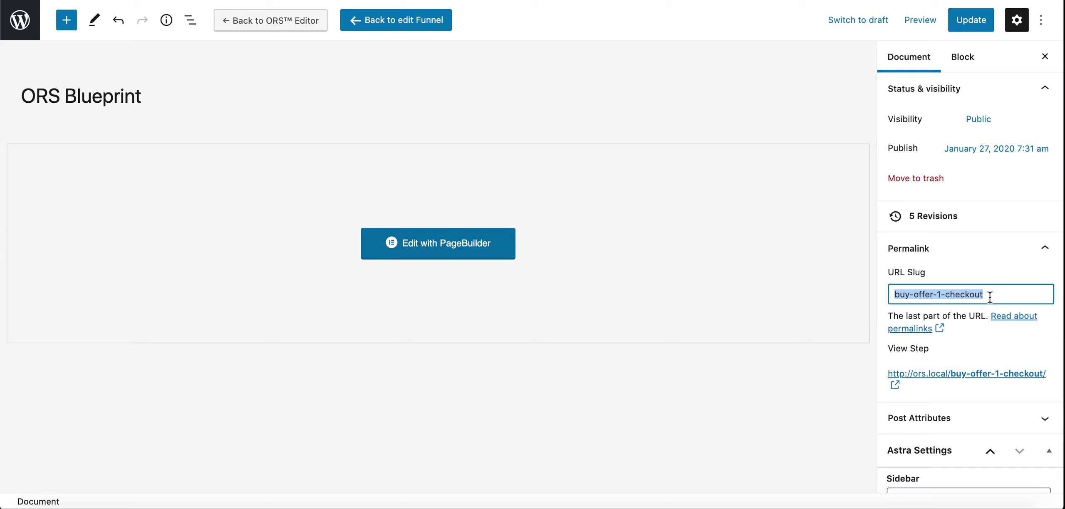
triple_click(990, 297)
double_click(968, 294)
triple_click(978, 296)
Show the Select Product section of the page's Checkout Settings
scroll(724, 388, "down", 10)
scroll(724, 388, "up", 8)
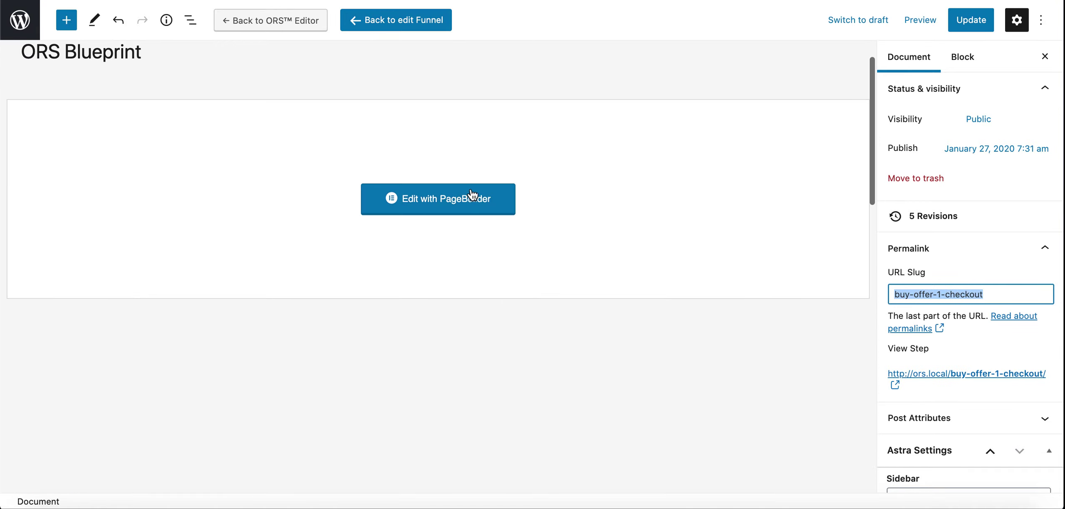
scroll(752, 399, "down", 5)
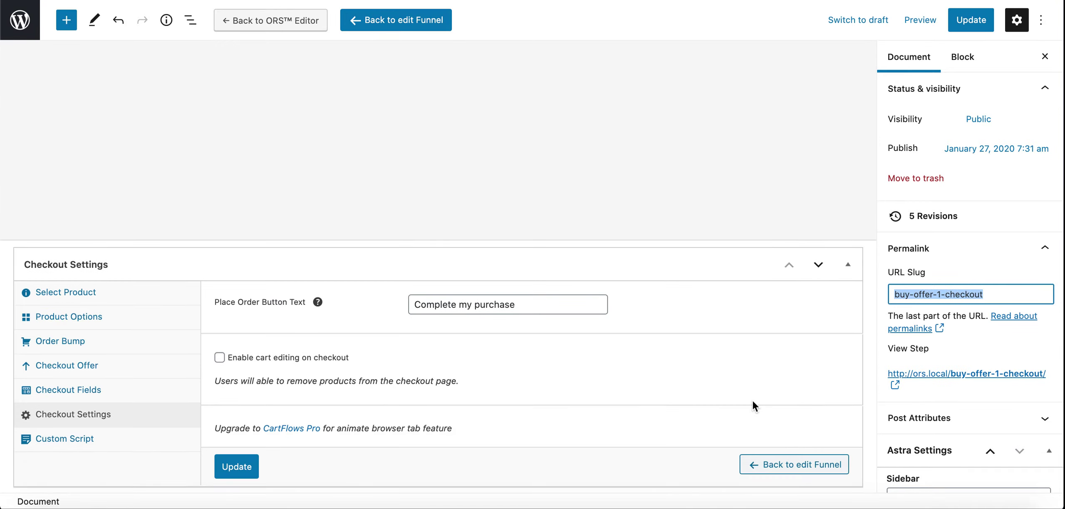
left_click(105, 296)
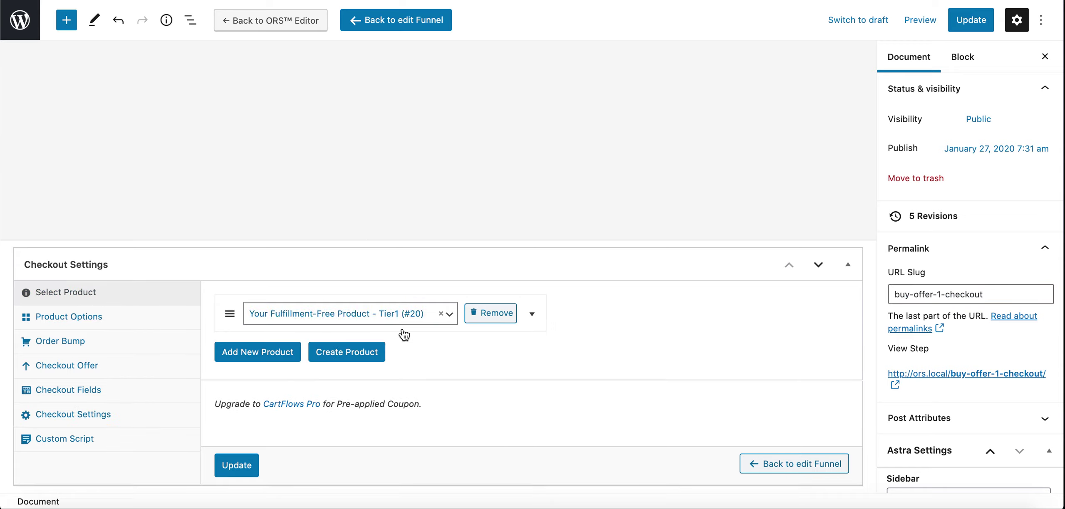
scroll(404, 335, "up", 1)
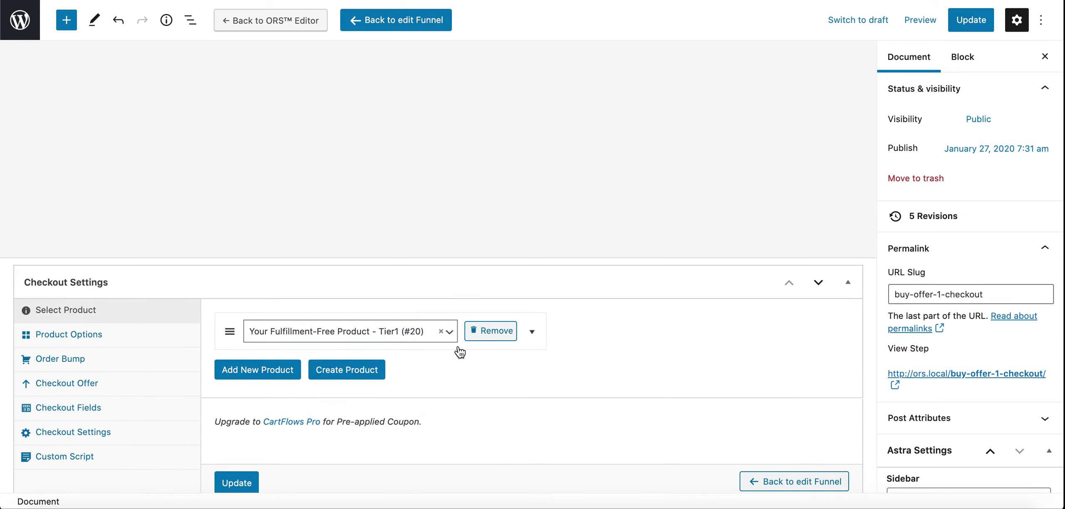
Search the checkout product selector for "Tie" and close the list without choosing a product
left_click(450, 332)
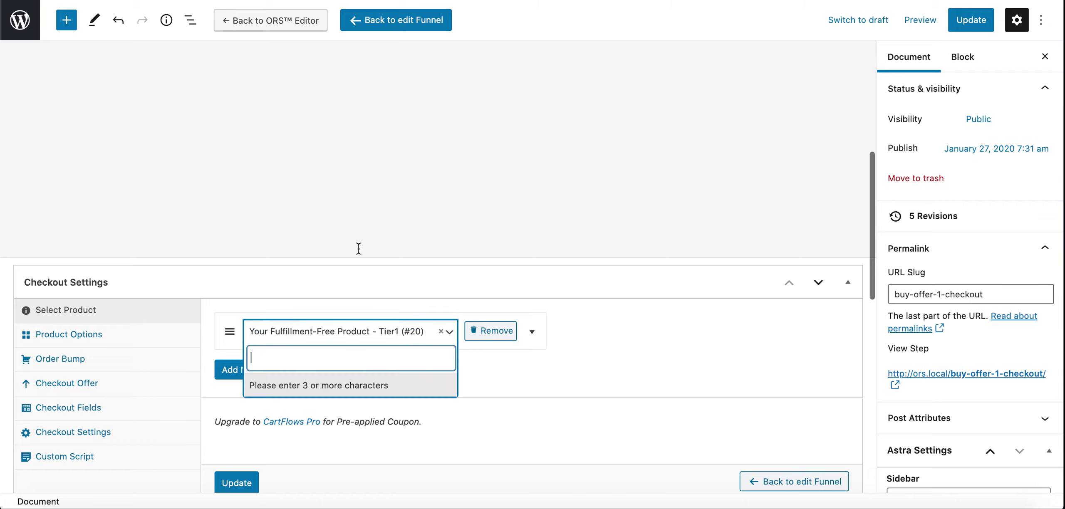
left_click(494, 221)
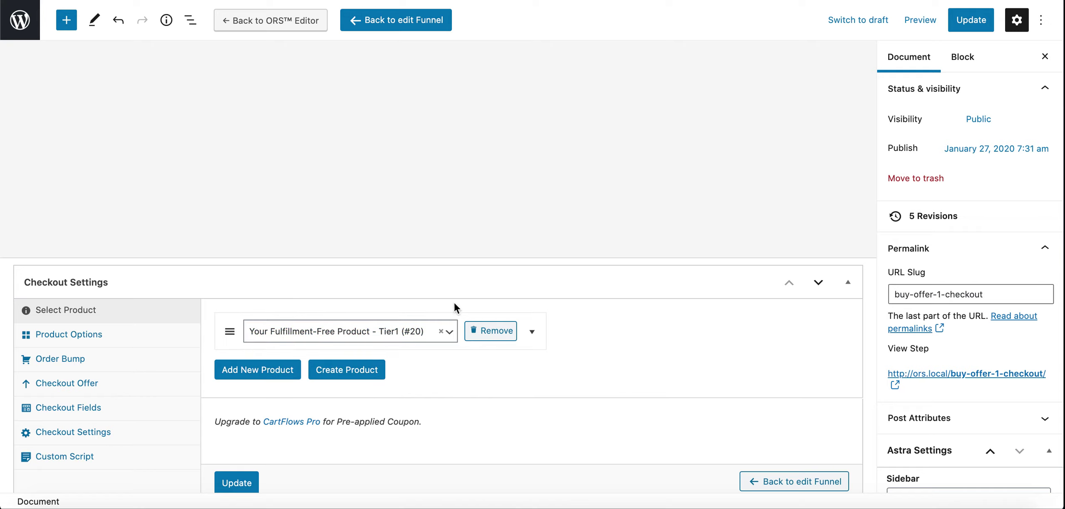
left_click(450, 333)
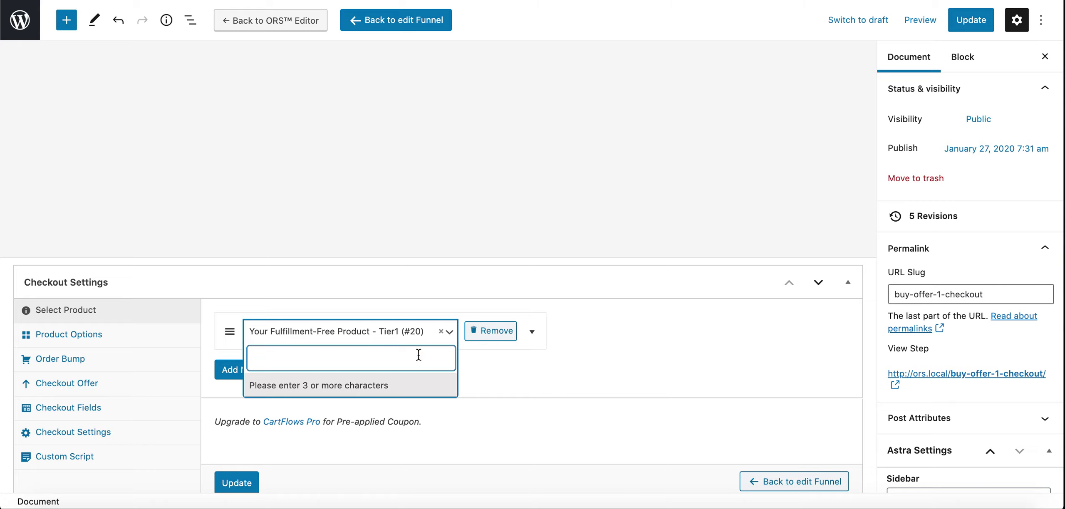
type("Tie")
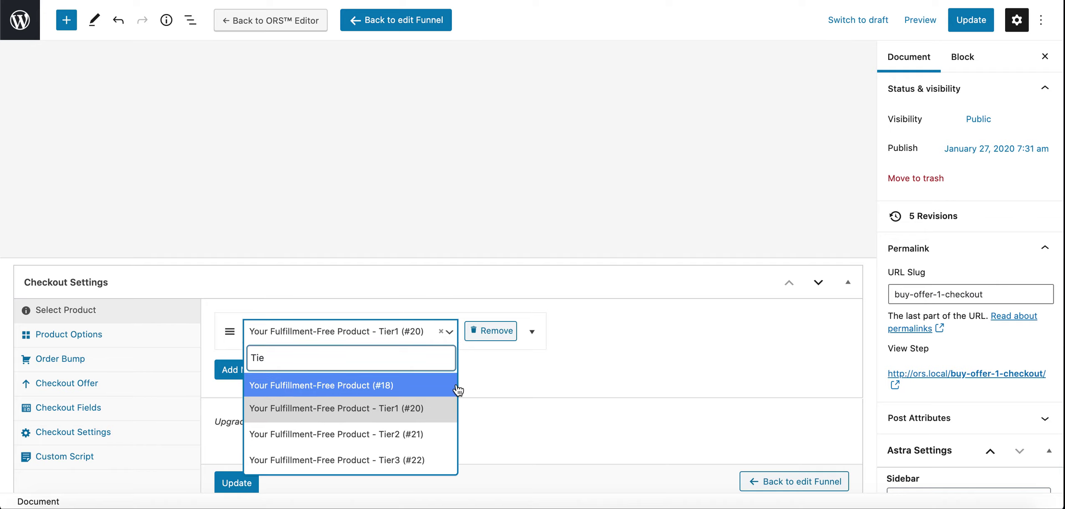
left_click(619, 302)
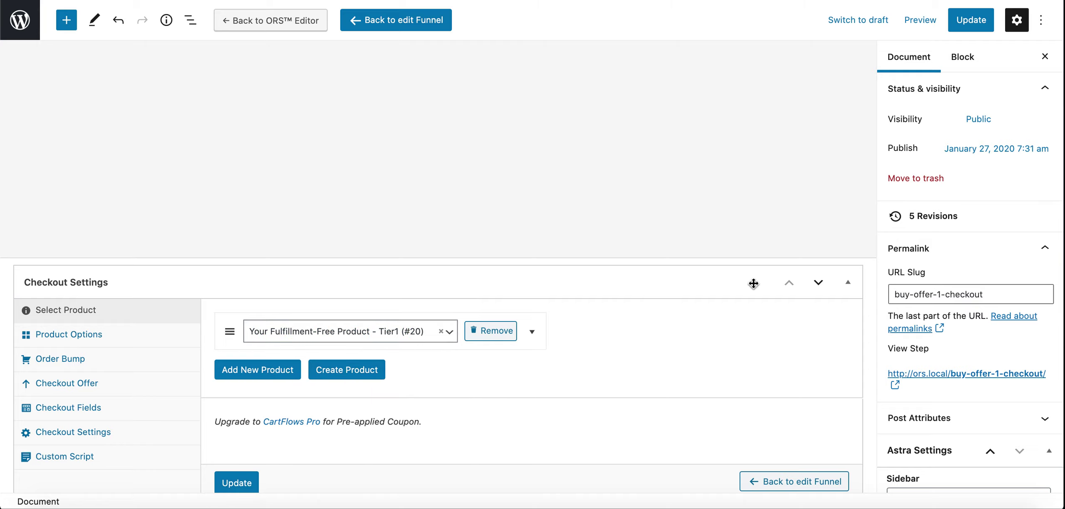
Look through the Product Options, Order Bump, Checkout Offer, Checkout Fields and Checkout Settings sections
scroll(753, 283, "up", 6)
scroll(752, 287, "down", 7)
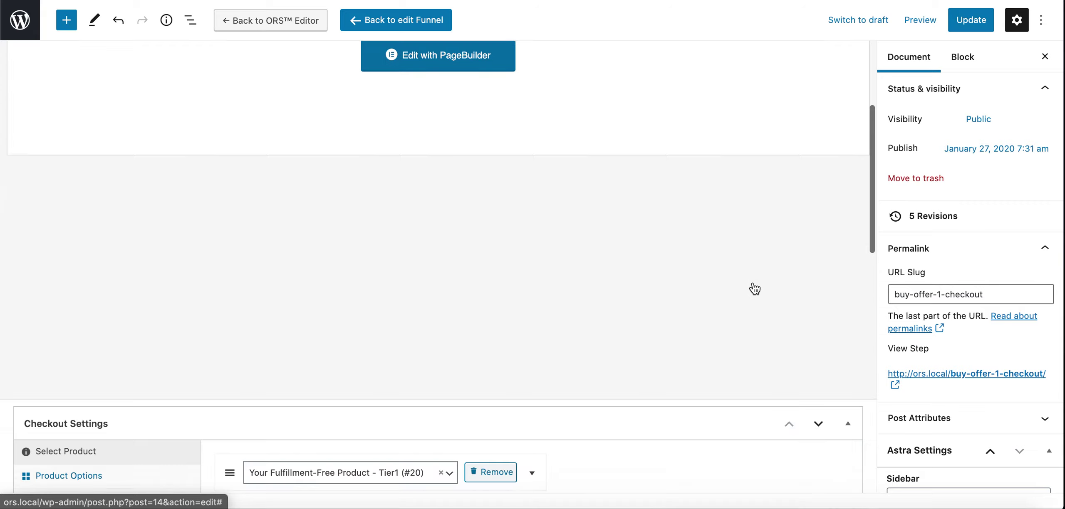
scroll(170, 377, "down", 2)
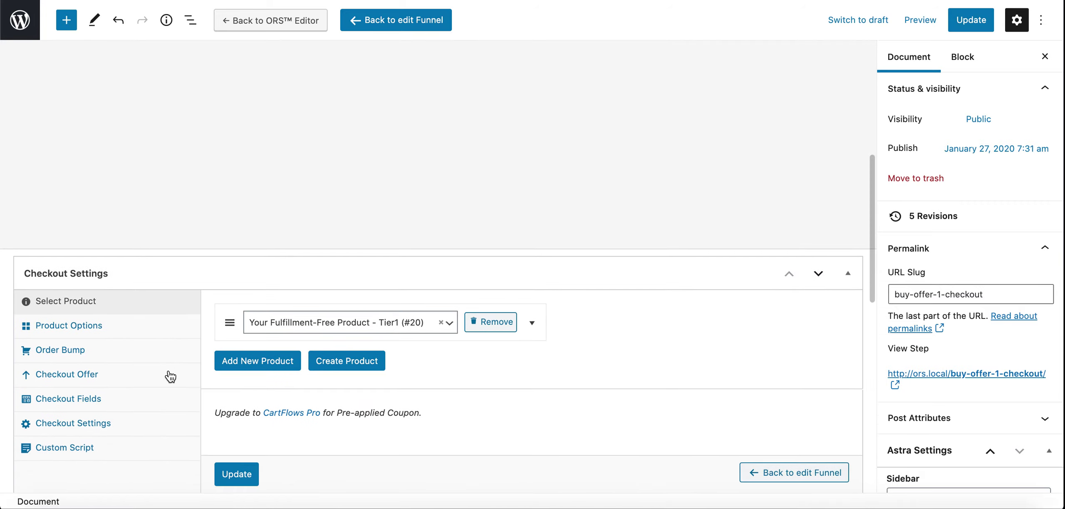
left_click(153, 333)
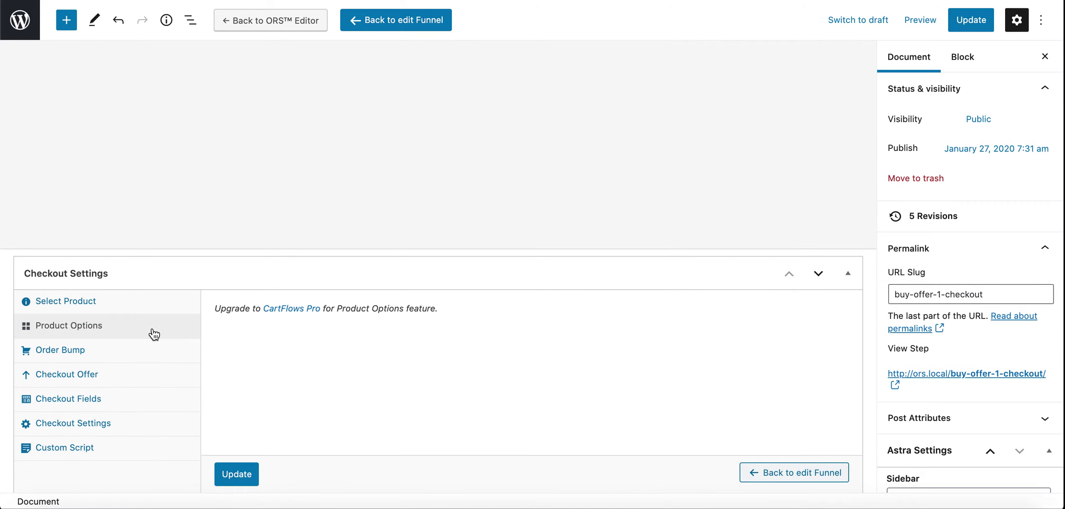
left_click(121, 354)
left_click(113, 379)
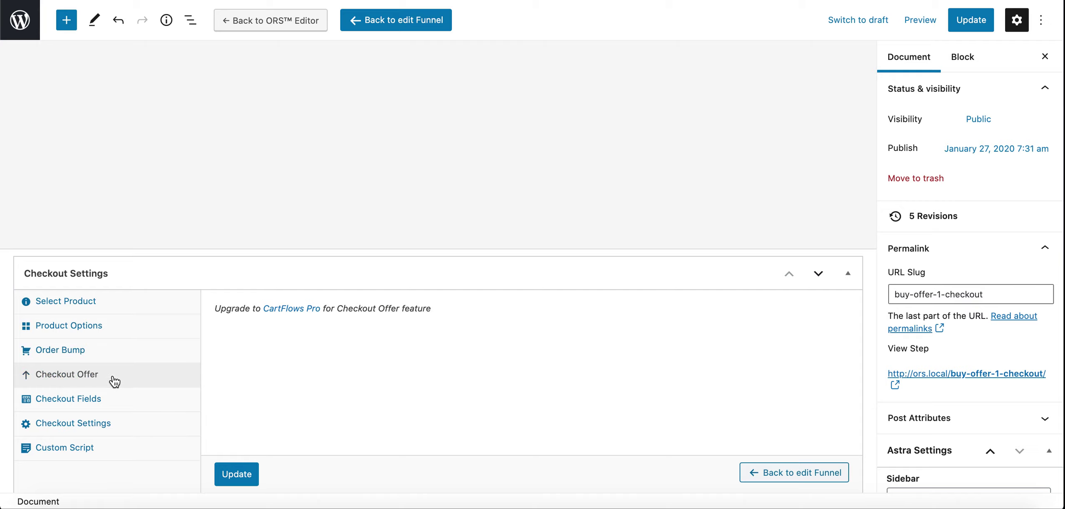
left_click(113, 402)
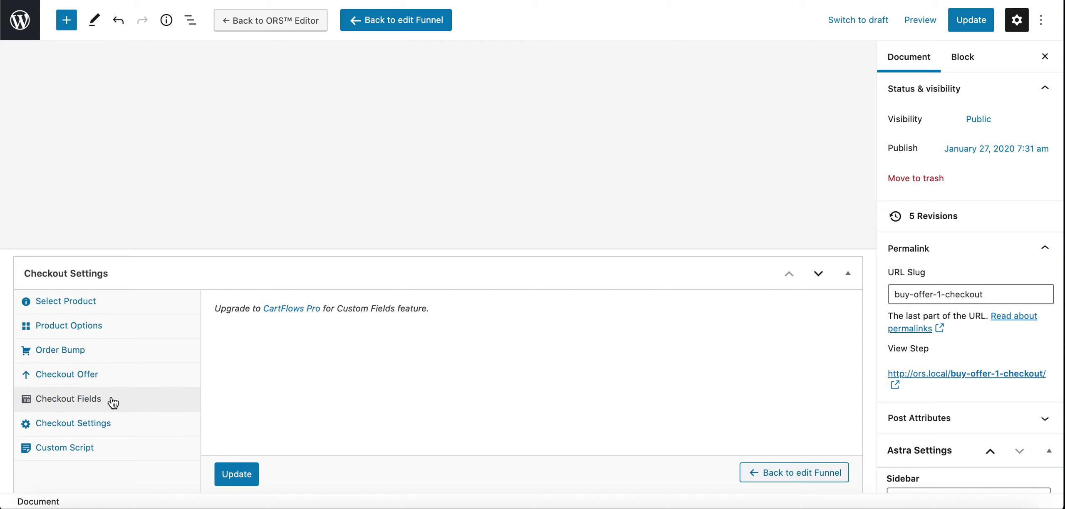
left_click(106, 423)
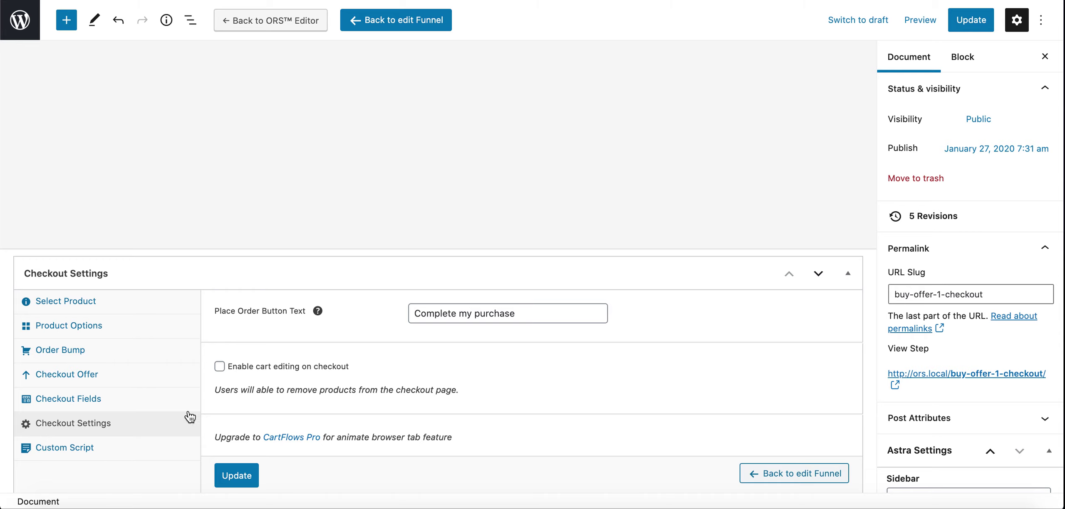
Highlight the Place Order Button Text value and examine the remaining checkout settings
scroll(191, 412, "down", 2)
triple_click(536, 262)
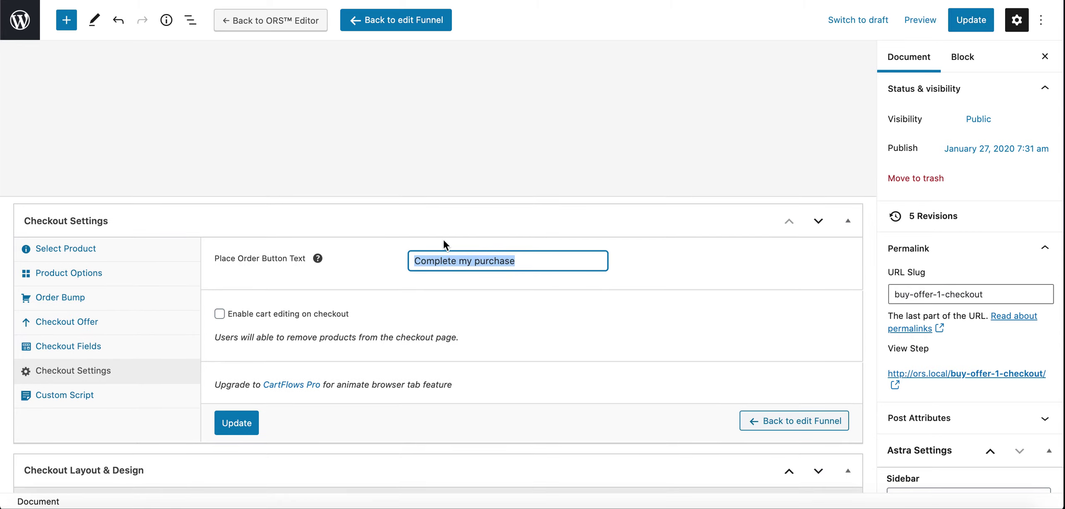
triple_click(486, 261)
left_click(537, 264)
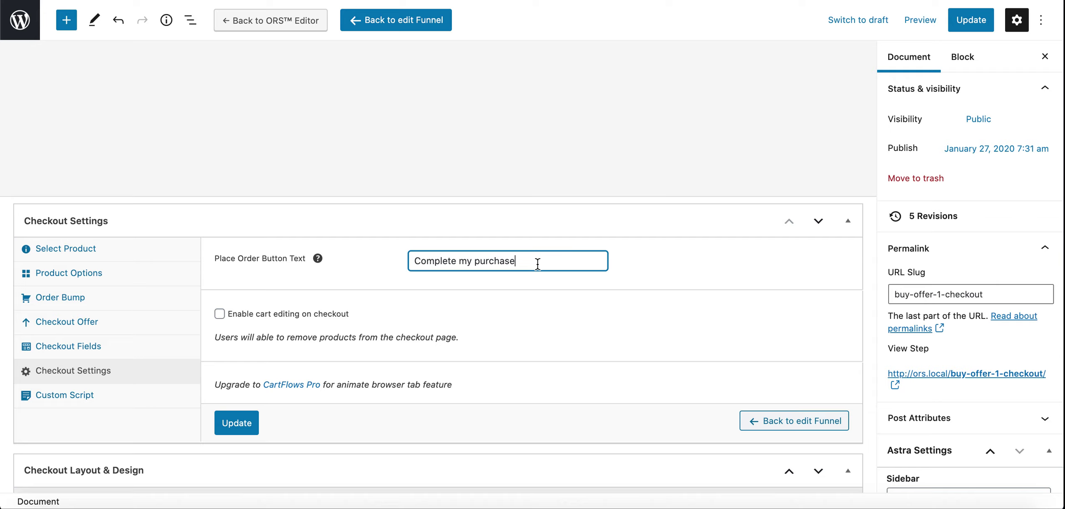
triple_click(537, 264)
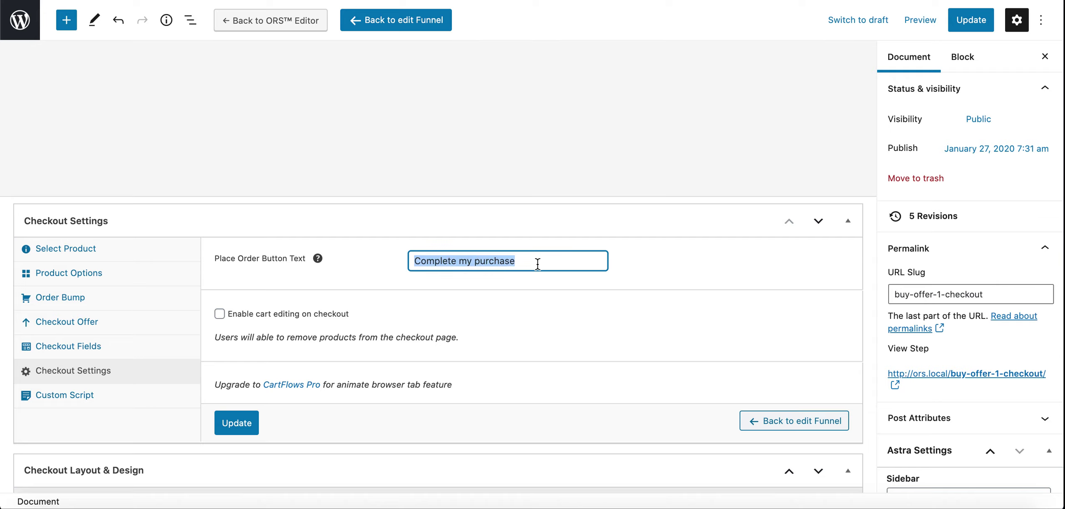
triple_click(538, 265)
scroll(538, 264, "up", 1)
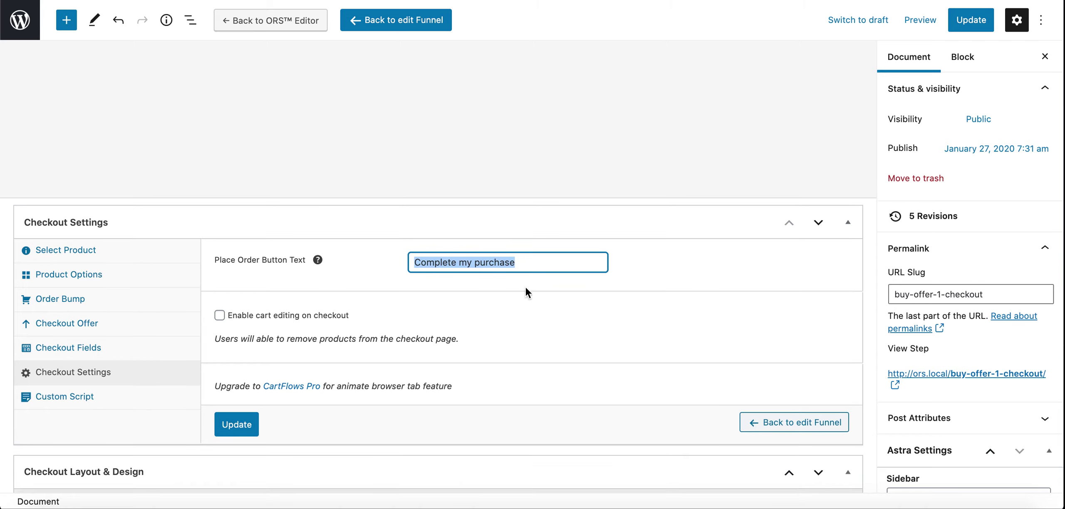
scroll(504, 306, "up", 1)
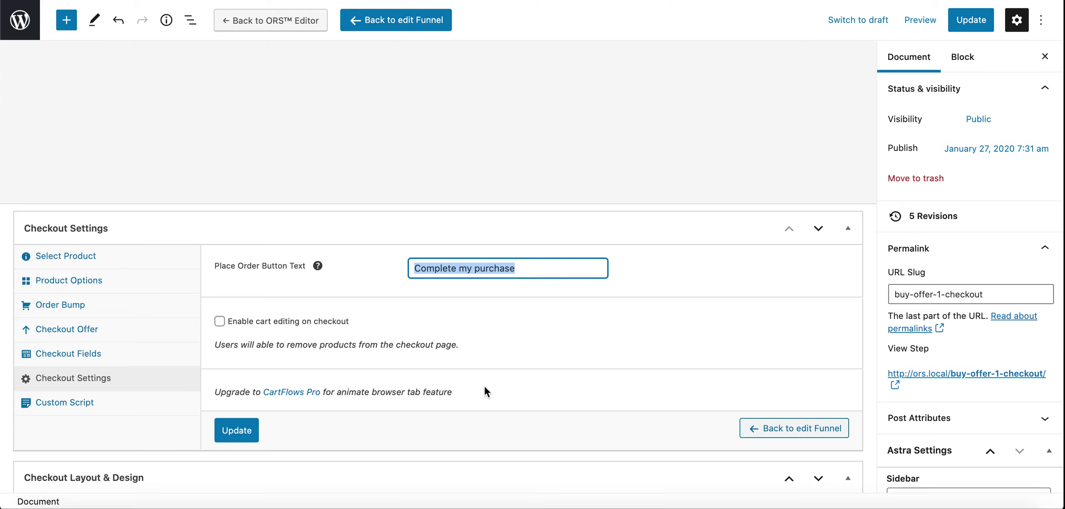
scroll(484, 392, "up", 1)
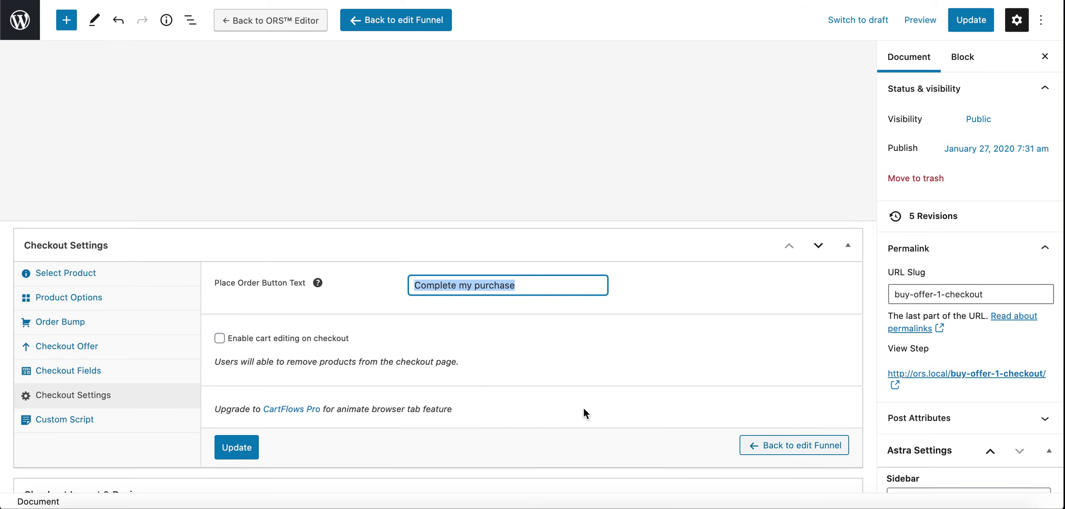
Enable the Advance Options in Checkout Design, review the heading, input field and button styling options, and disable them again
scroll(583, 409, "down", 5)
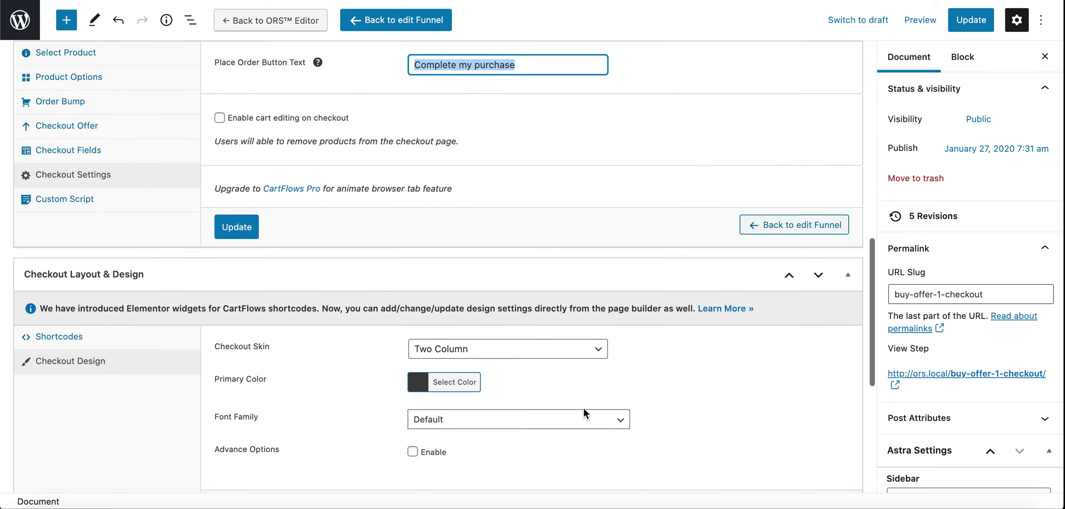
scroll(583, 408, "down", 1)
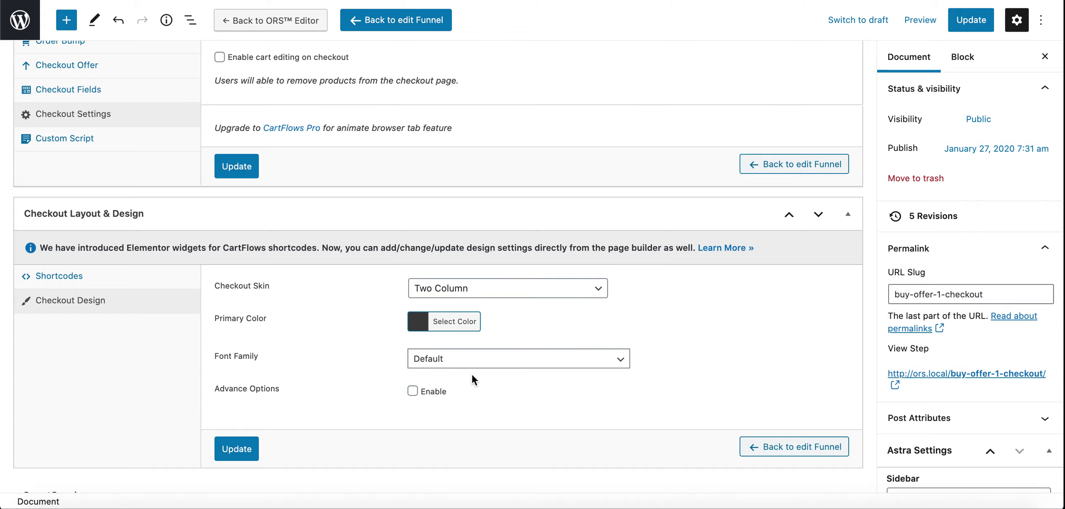
left_click(410, 395)
scroll(343, 409, "down", 3)
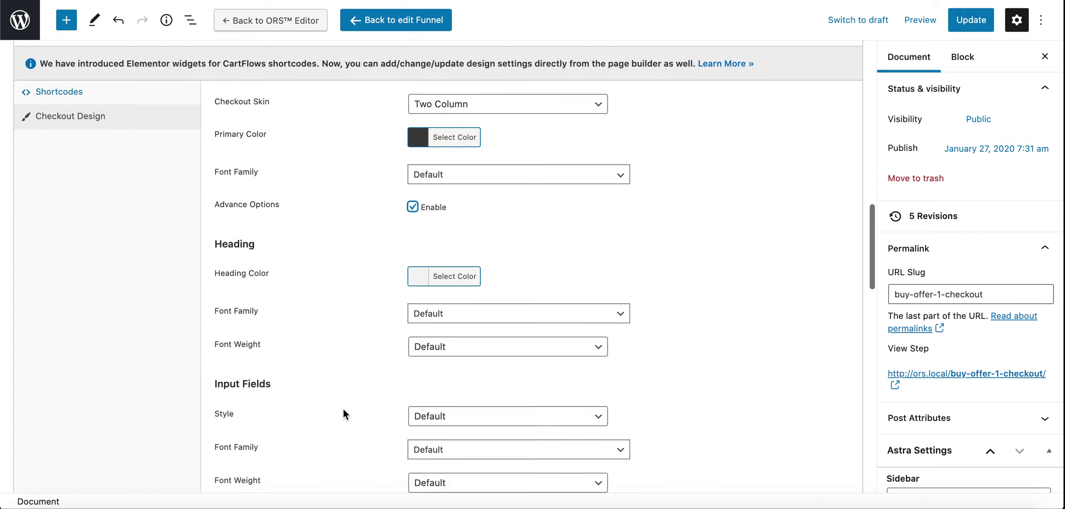
scroll(343, 409, "down", 8)
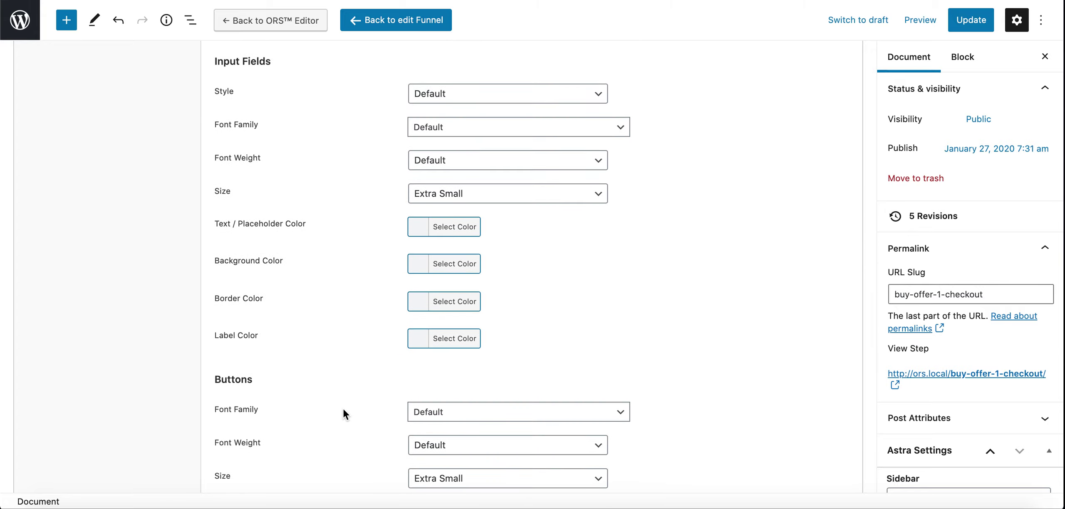
scroll(342, 409, "down", 3)
scroll(342, 409, "up", 12)
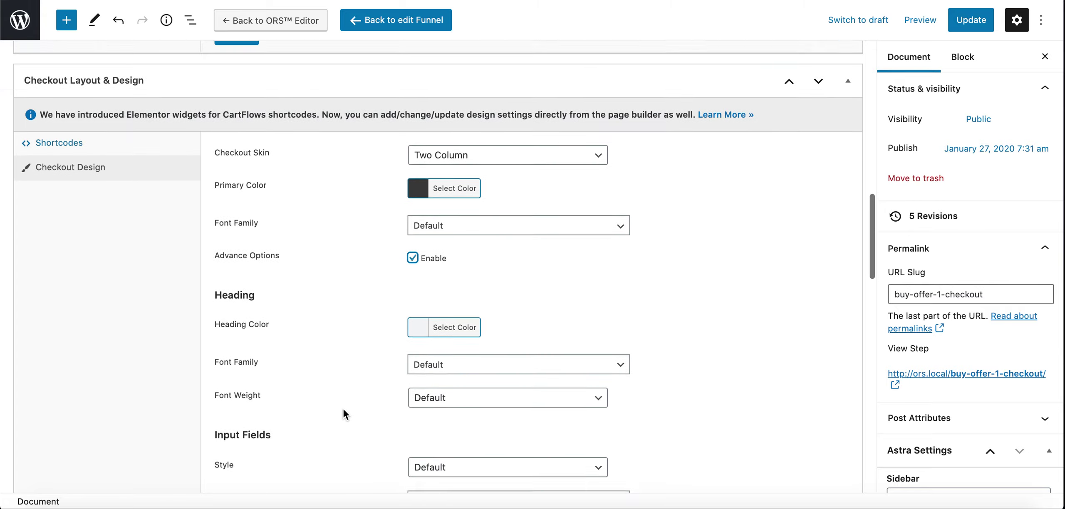
scroll(342, 410, "up", 2)
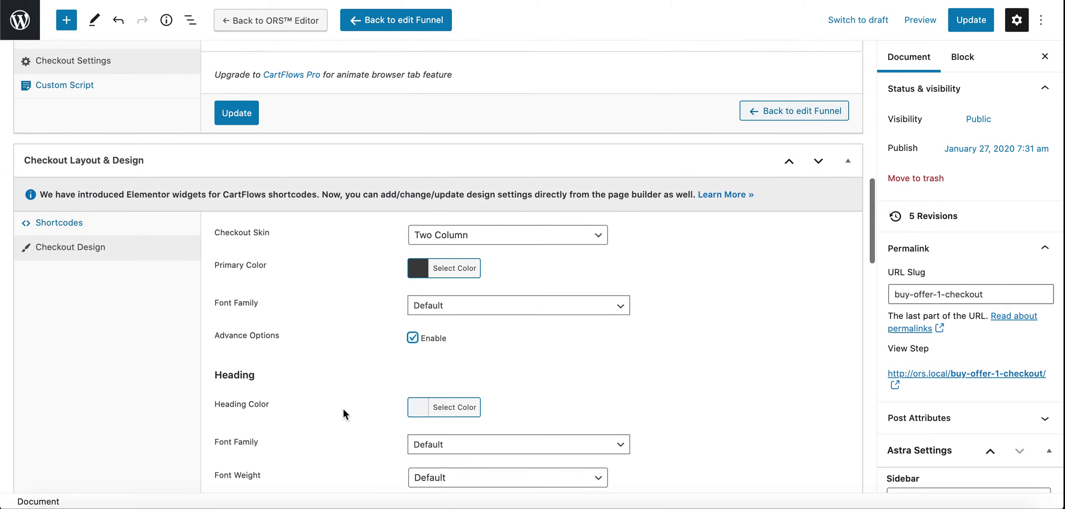
left_click(413, 340)
scroll(610, 385, "up", 2)
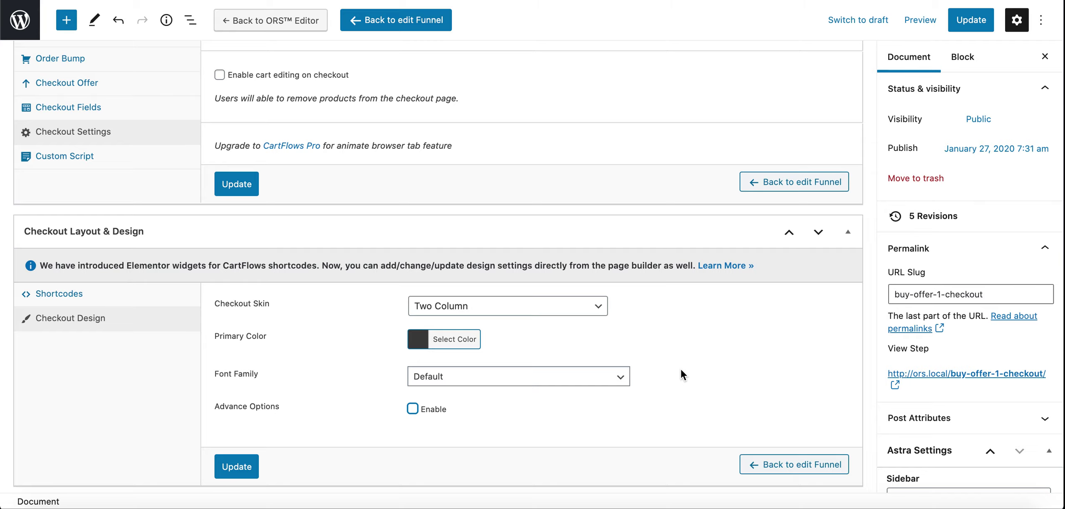
scroll(681, 370, "up", 15)
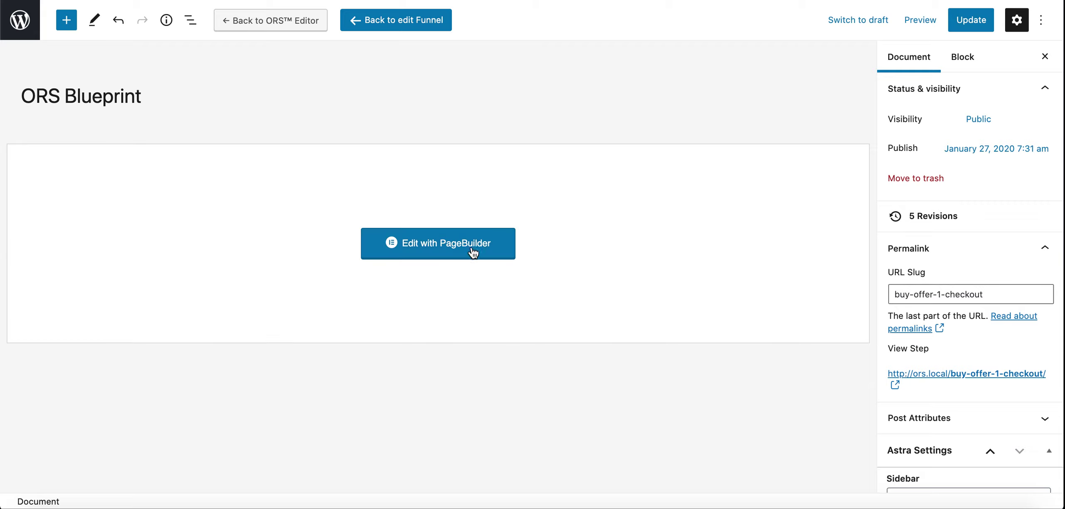
left_click(474, 248)
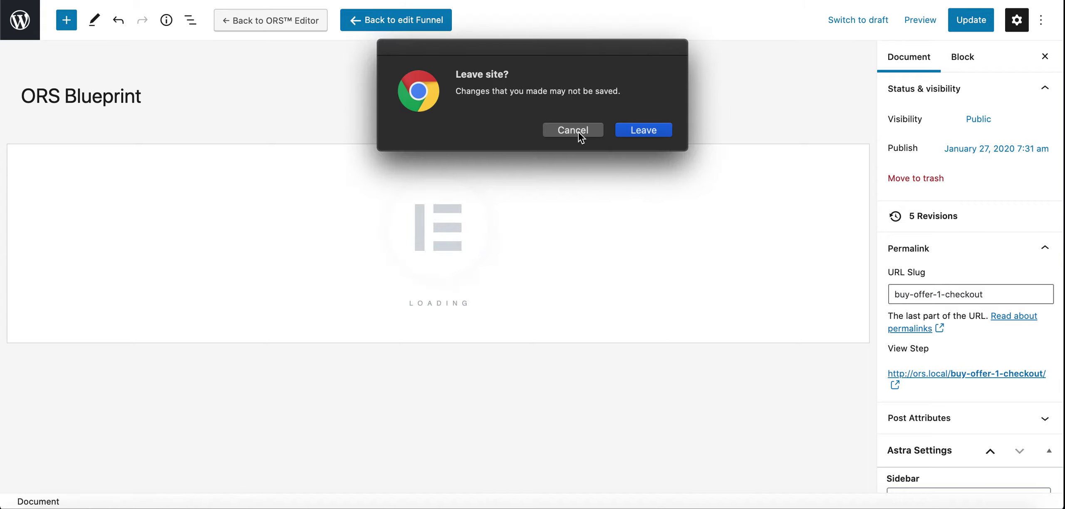
left_click(578, 132)
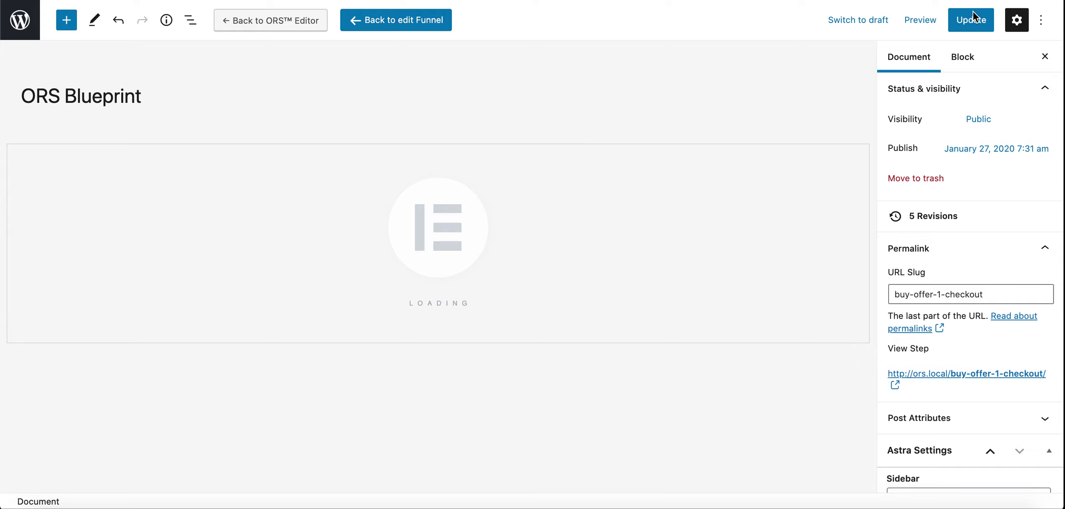
Update the ORS Blueprint checkout page and open it for editing with PageBuilder
double_click(82, 89)
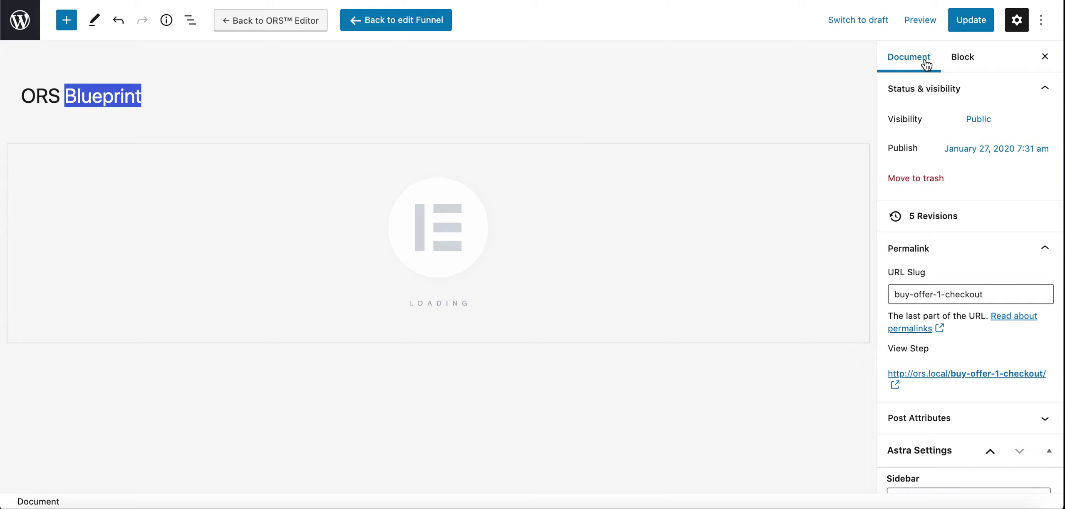
left_click(972, 21)
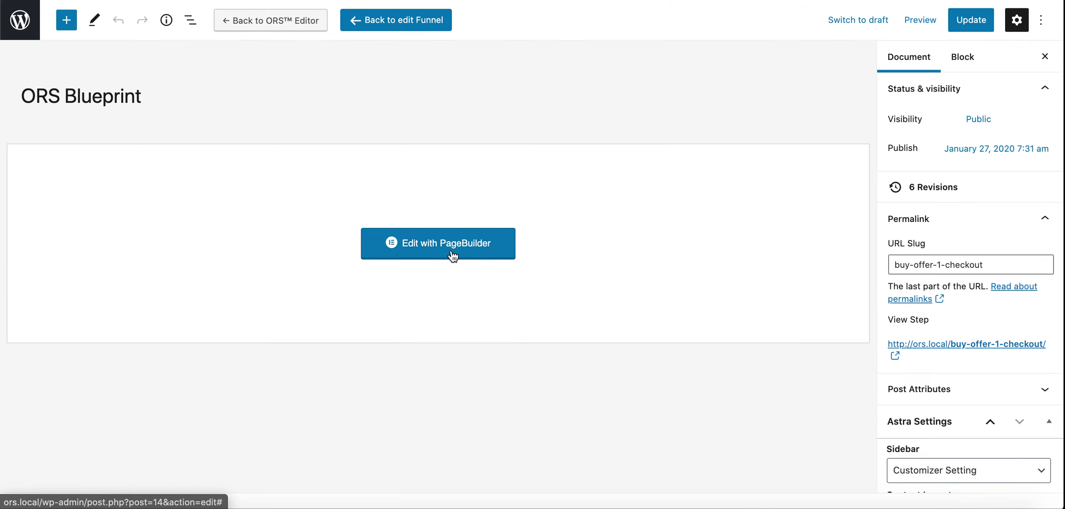
left_click(448, 251)
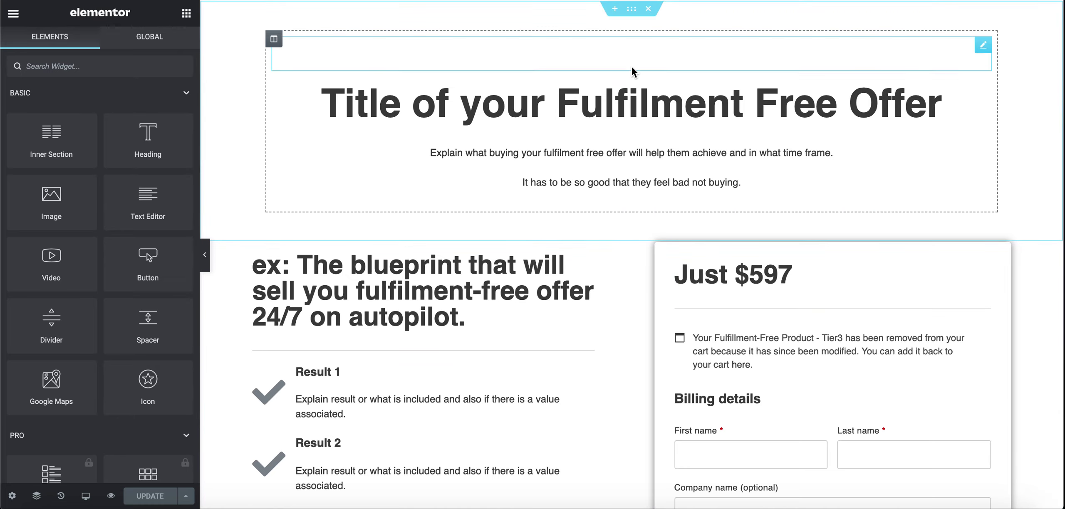
Examine the checkout page's title, results list and price heading, highlighting the price amount
scroll(537, 309, "down", 3)
scroll(538, 311, "up", 4)
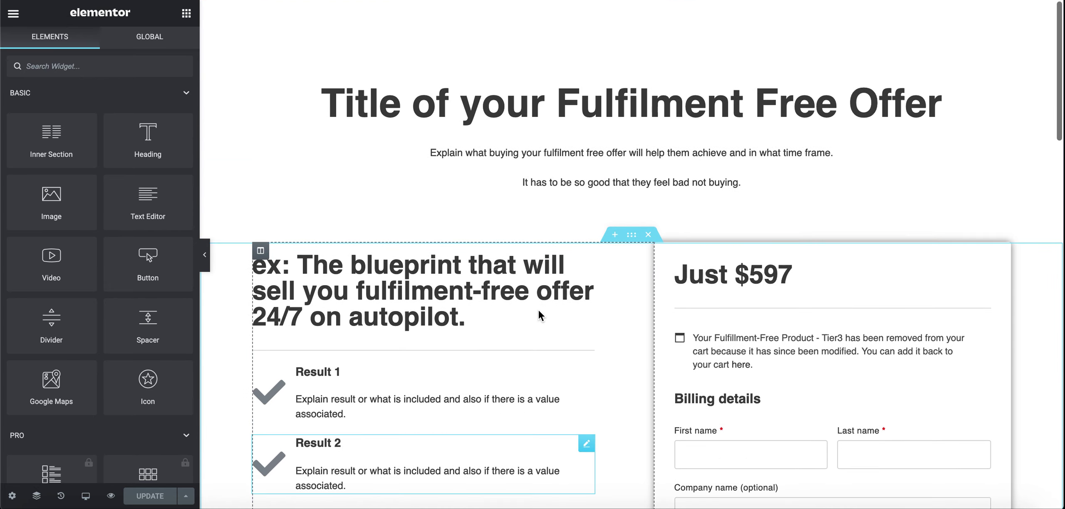
scroll(545, 296, "down", 5)
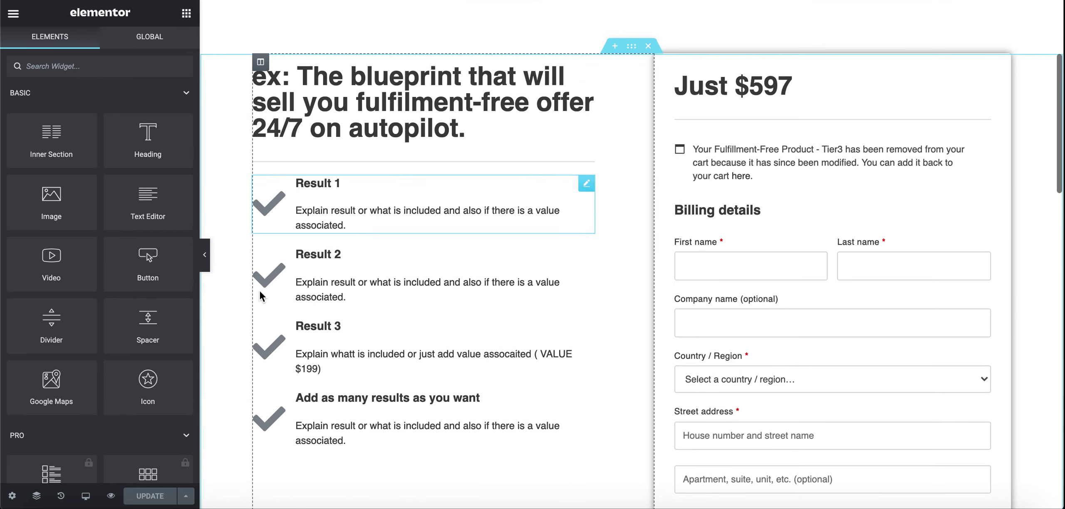
left_click(812, 107)
triple_click(776, 87)
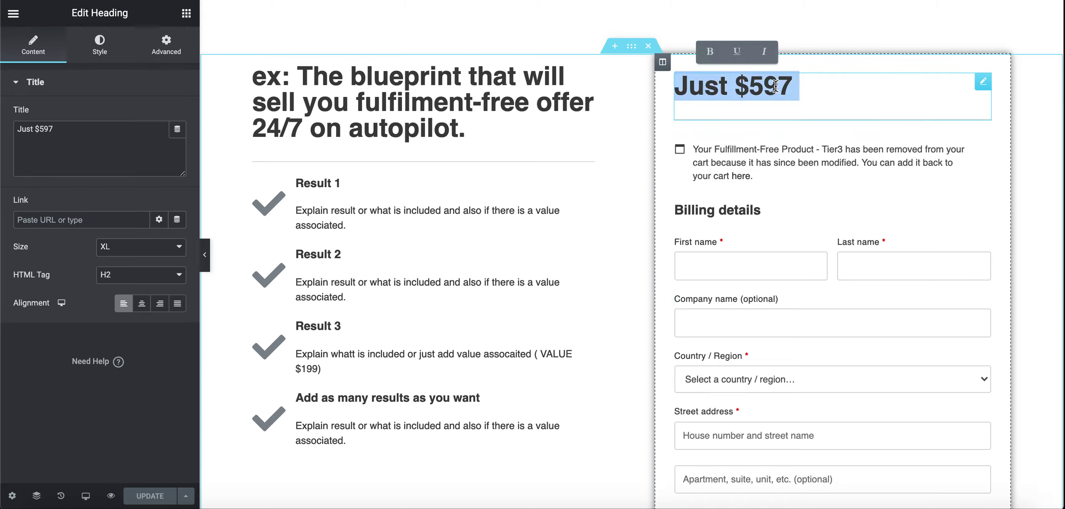
double_click(775, 86)
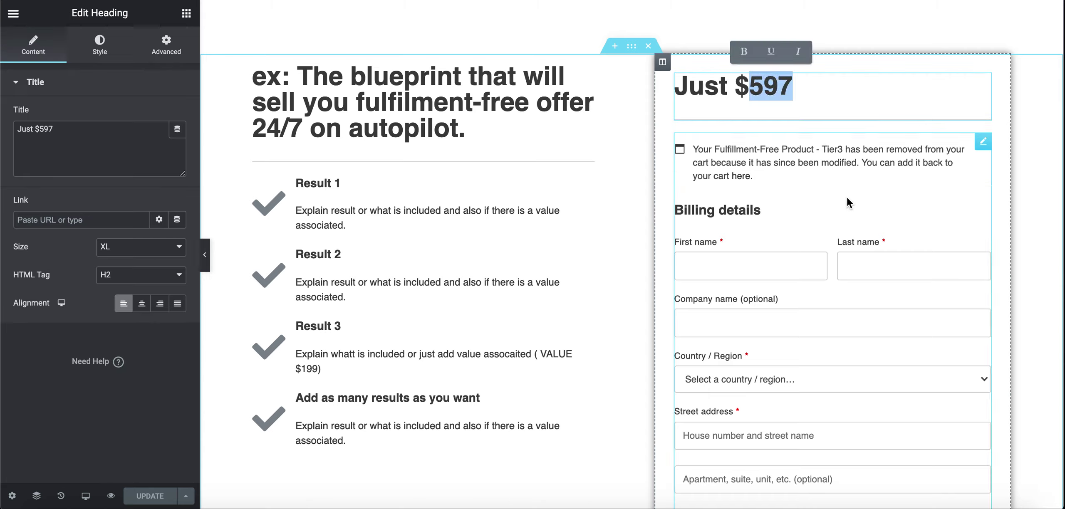
scroll(846, 196, "down", 1)
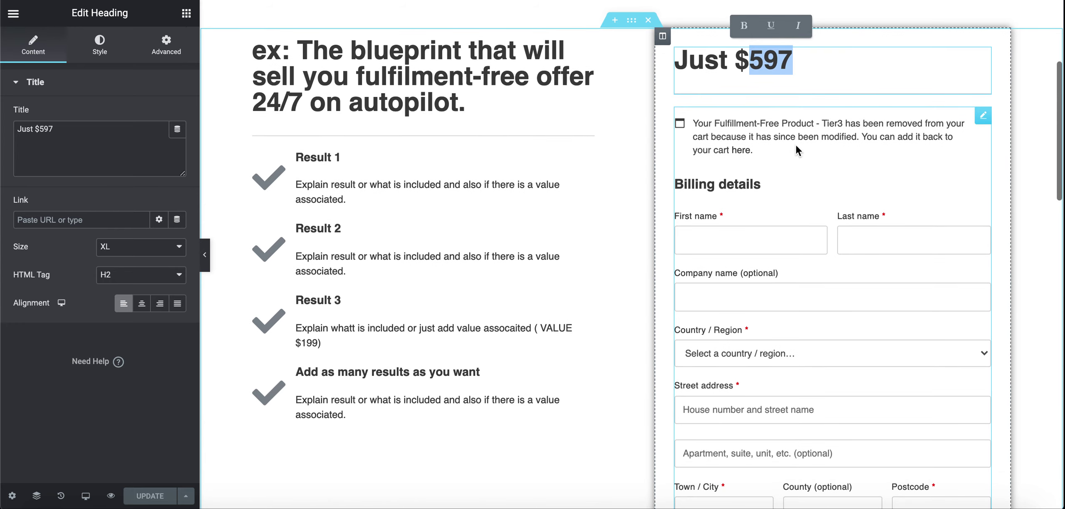
Select the checkout form and review its billing fields, order summary, payment options and the money back guarantee section
left_click(891, 137)
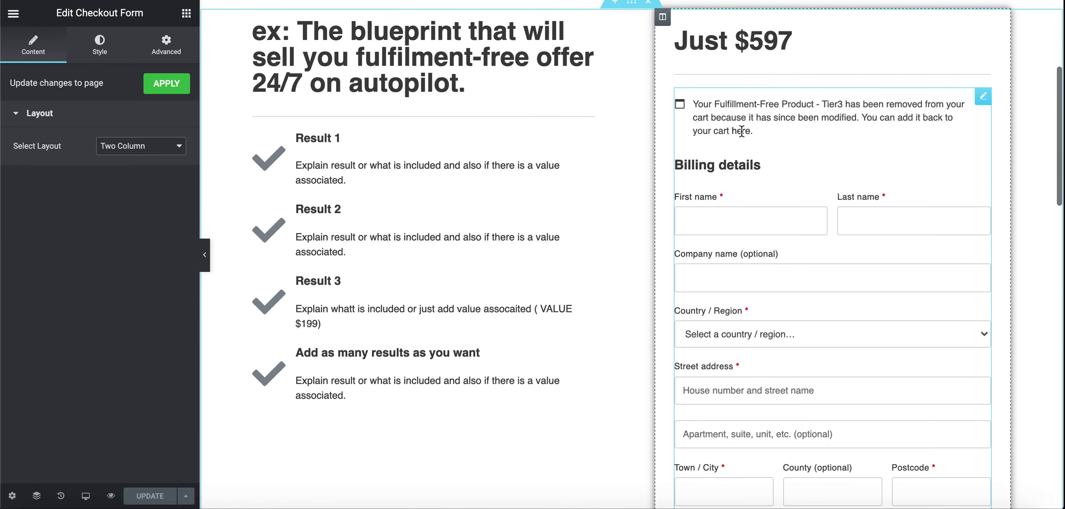
scroll(740, 333, "down", 6)
scroll(804, 331, "down", 6)
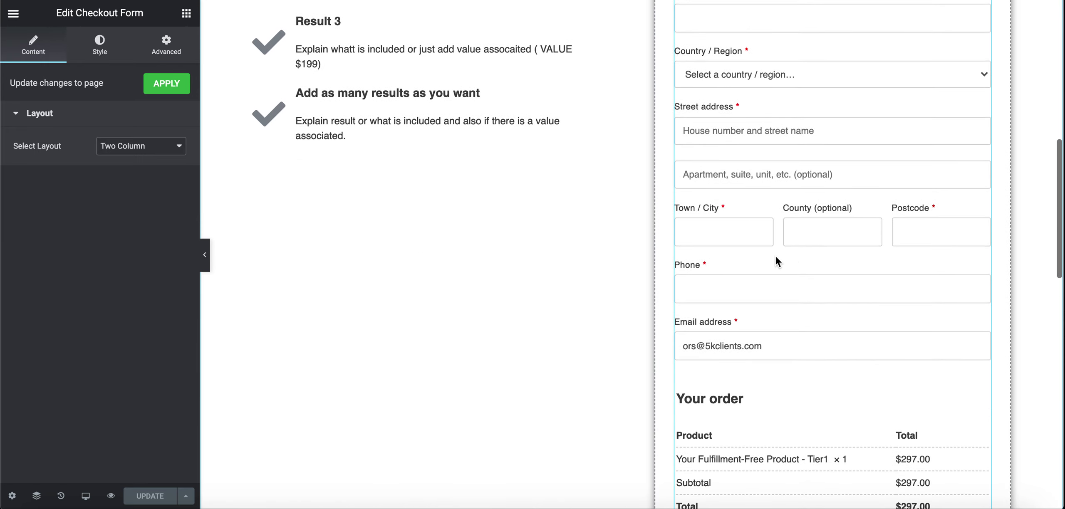
scroll(775, 254, "down", 3)
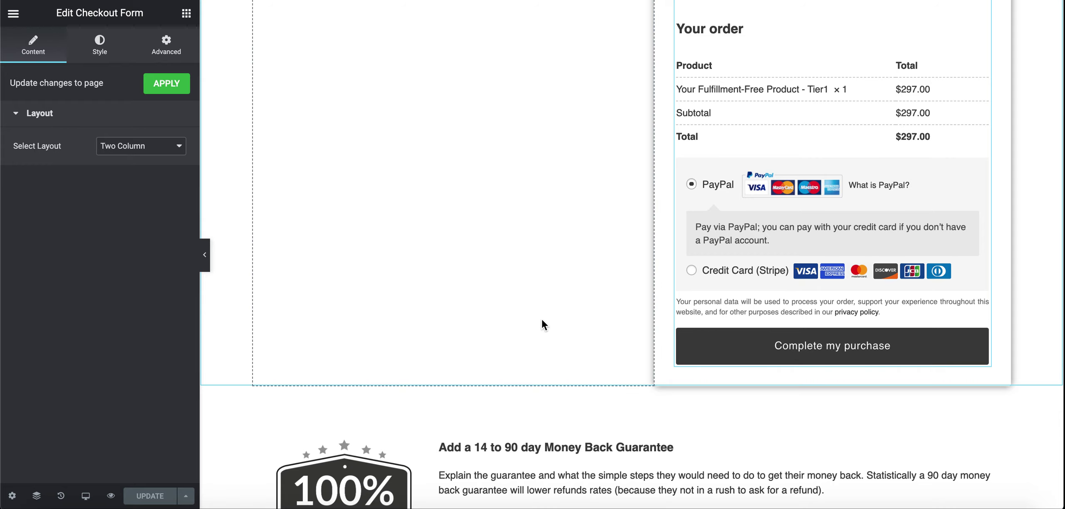
scroll(541, 318, "down", 4)
scroll(612, 391, "down", 3)
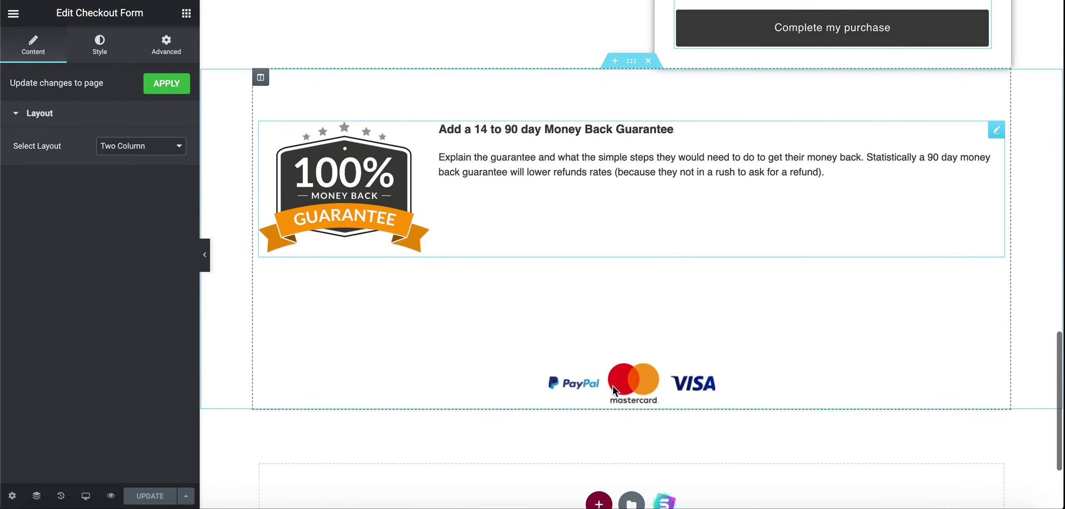
scroll(612, 391, "up", 6)
scroll(613, 388, "up", 12)
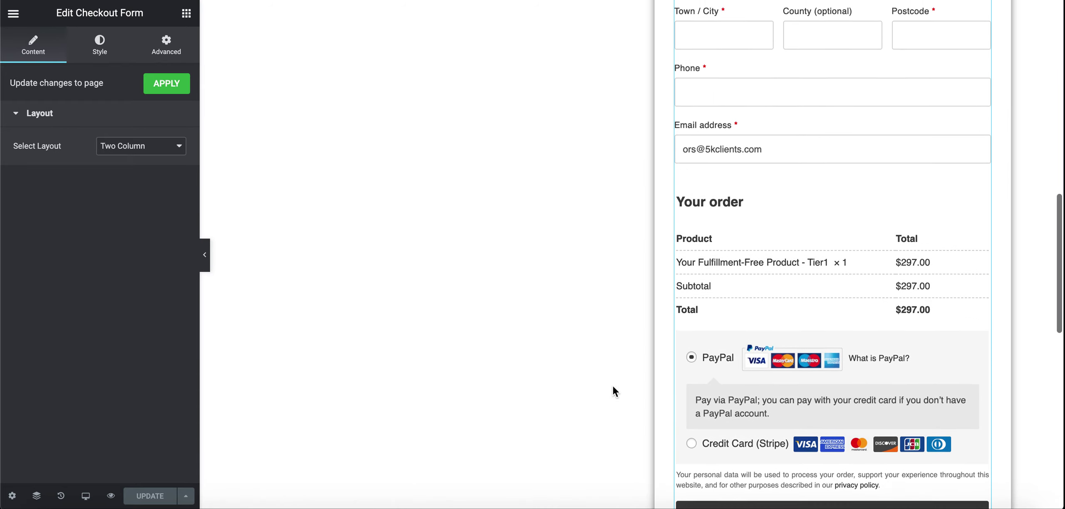
scroll(613, 387, "up", 7)
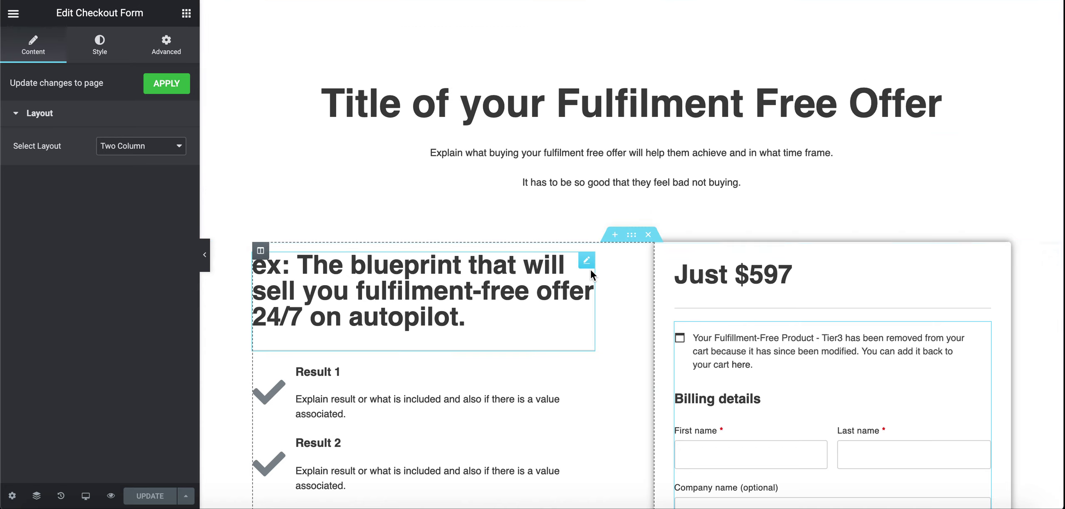
Replace the main page title with "ORS Plugnplay Wordpress Blueprint"
double_click(660, 108)
triple_click(660, 109)
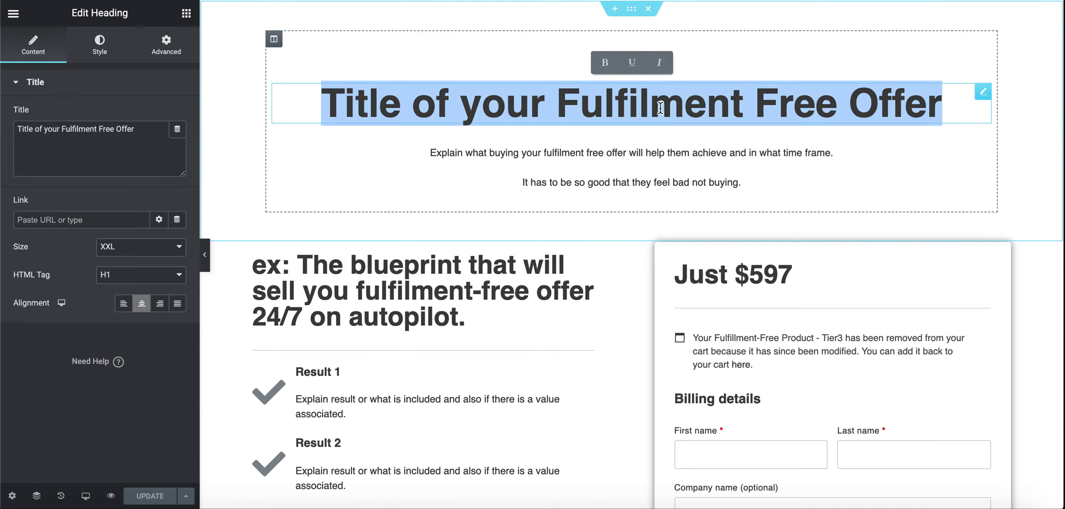
type("ORS")
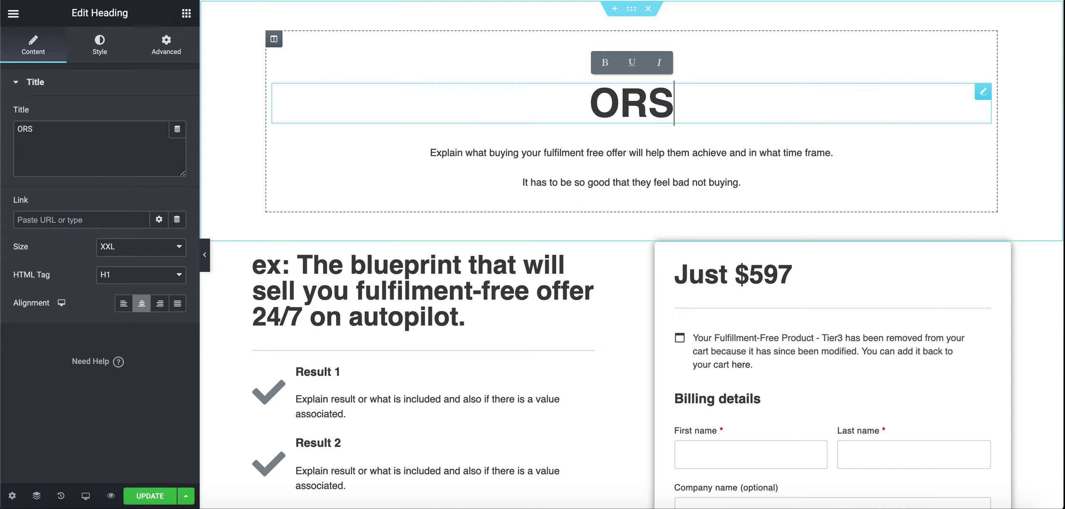
type(" B")
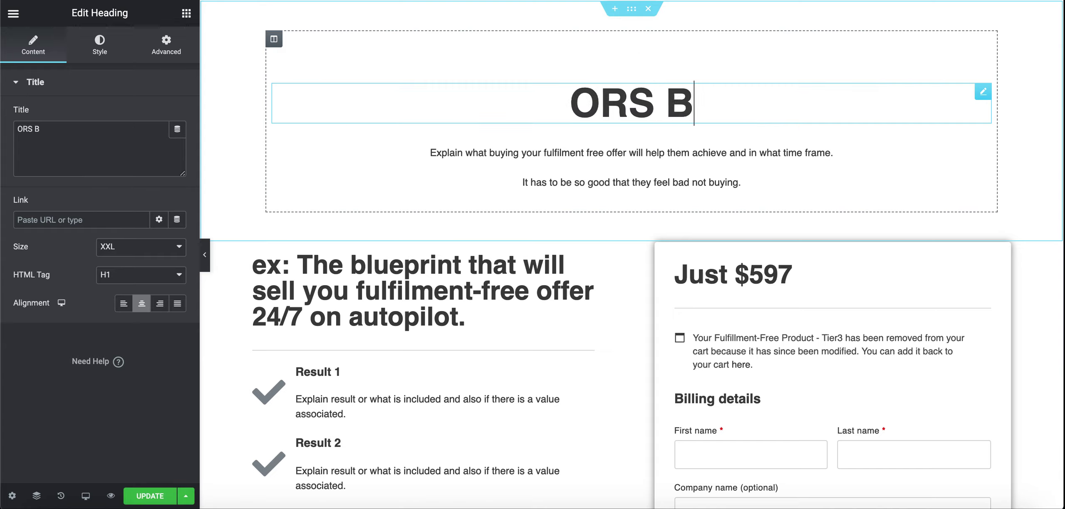
key("BackSpace")
type("Wo")
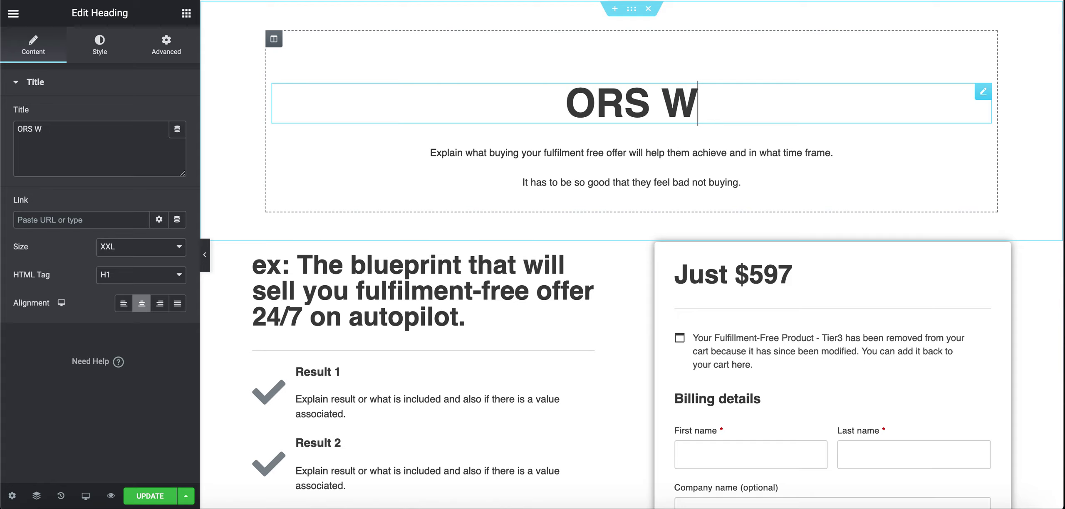
key("BackSpace")
key("BackSpace")
type("Plug.")
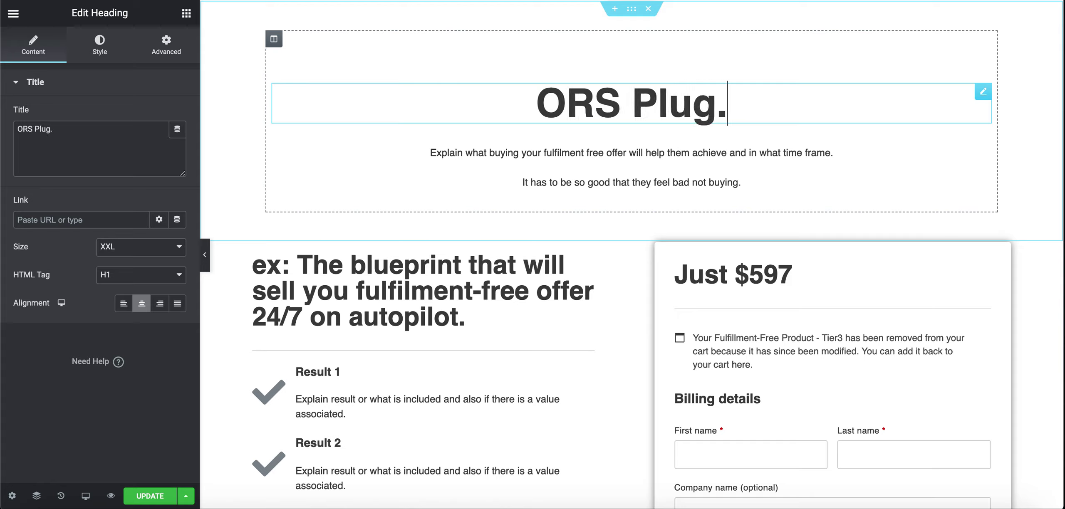
key("BackSpace")
type("nplay")
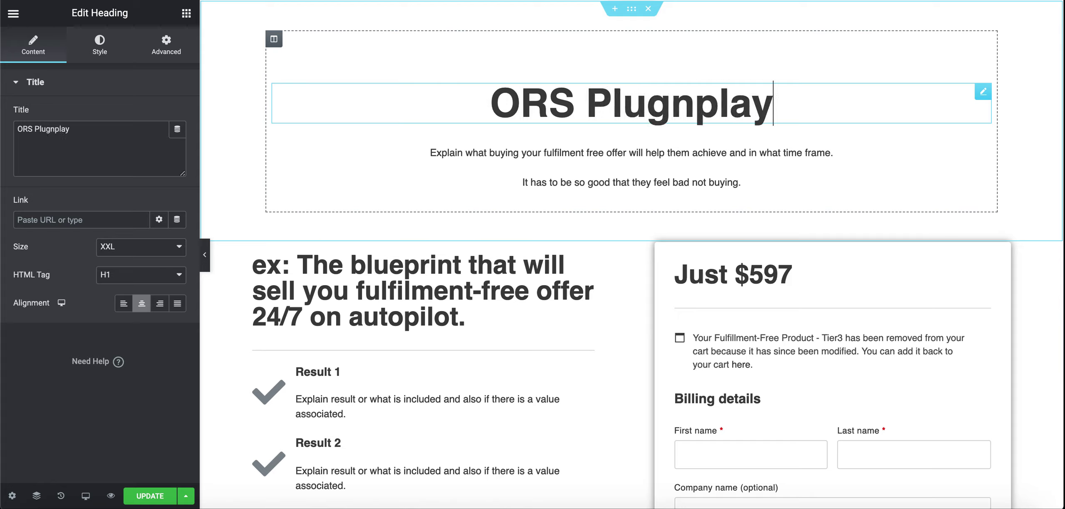
type(" Word")
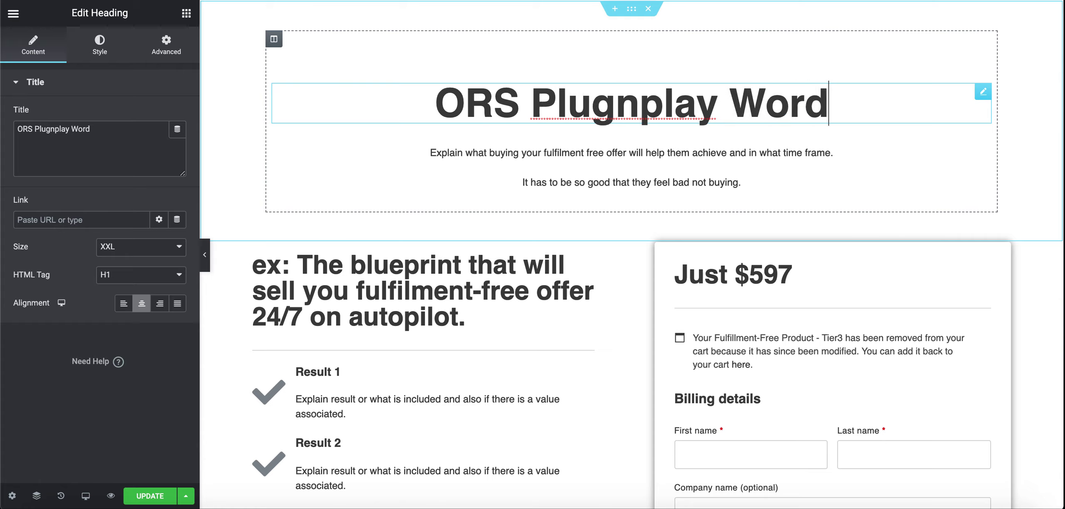
type("press Blueprint")
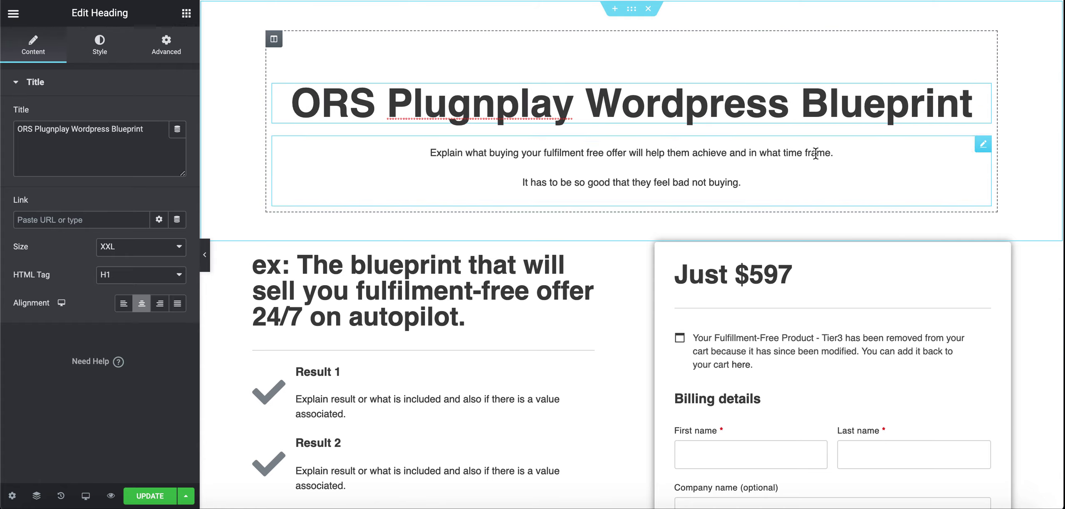
Review the two description lines under the title and remove "ex:" from the heading above the results list
triple_click(568, 153)
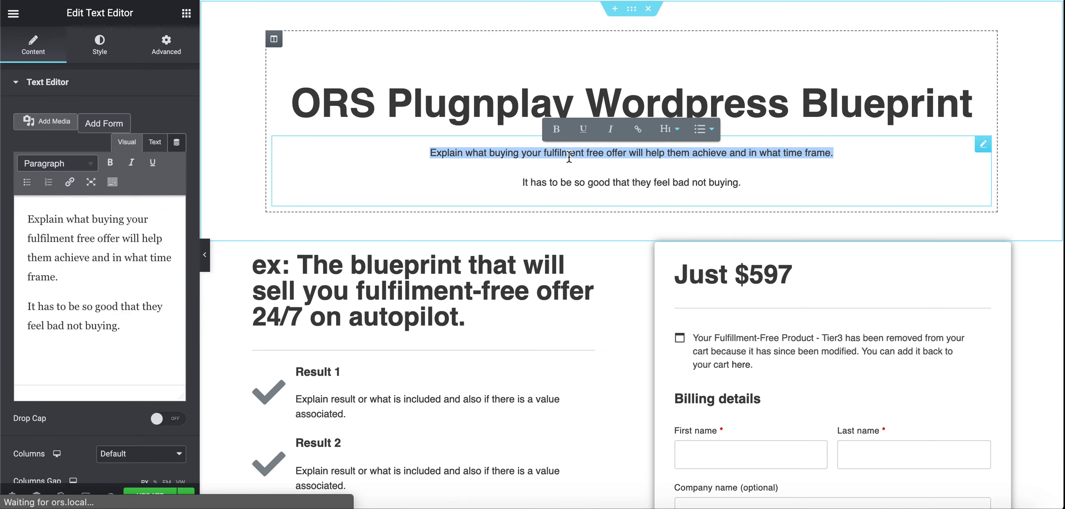
triple_click(697, 183)
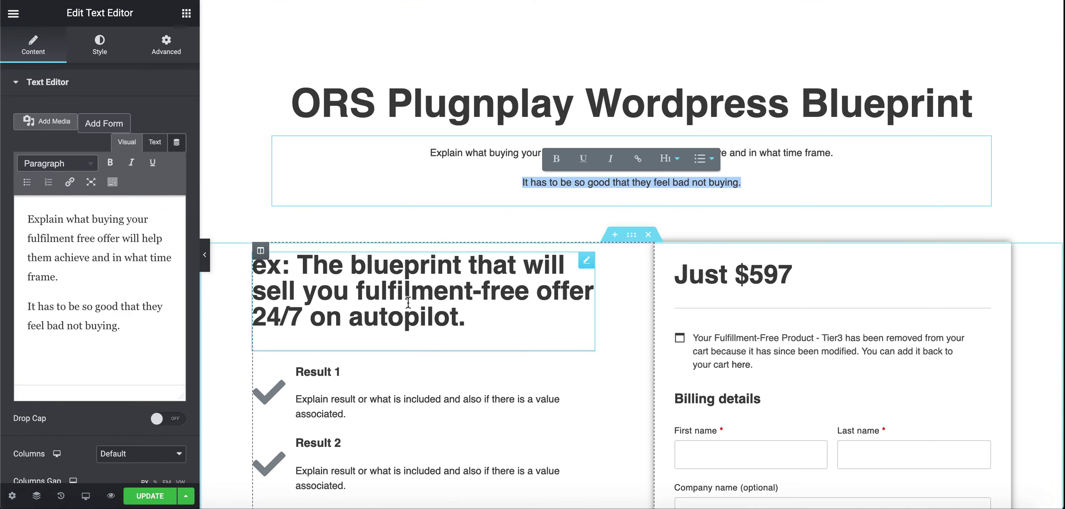
left_click(302, 274)
left_click_drag(297, 267, 250, 266)
key("BackSpace")
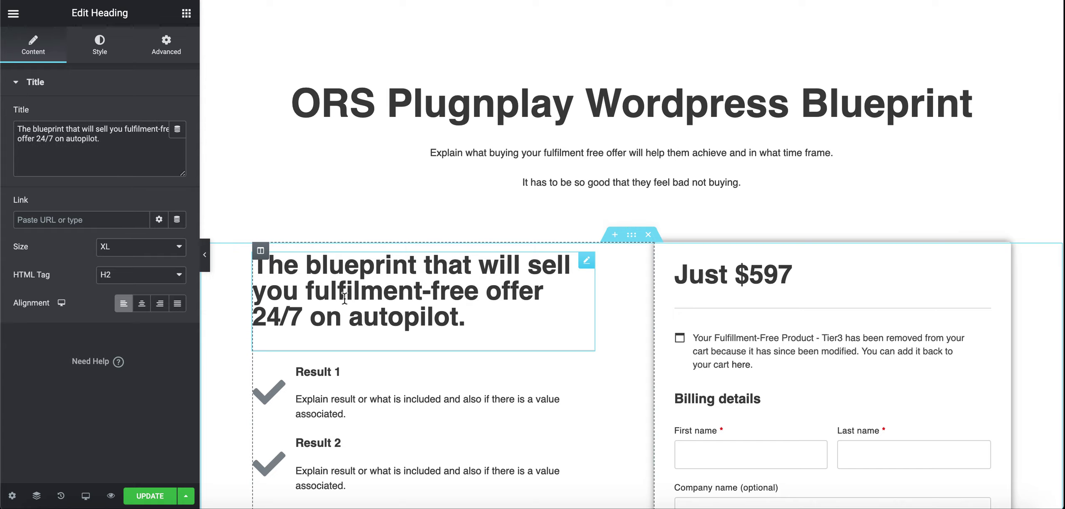
left_click(288, 316)
Change the "Result 1" icon box title to "Automatic Clients"
scroll(428, 311, "down", 2)
scroll(428, 312, "down", 1)
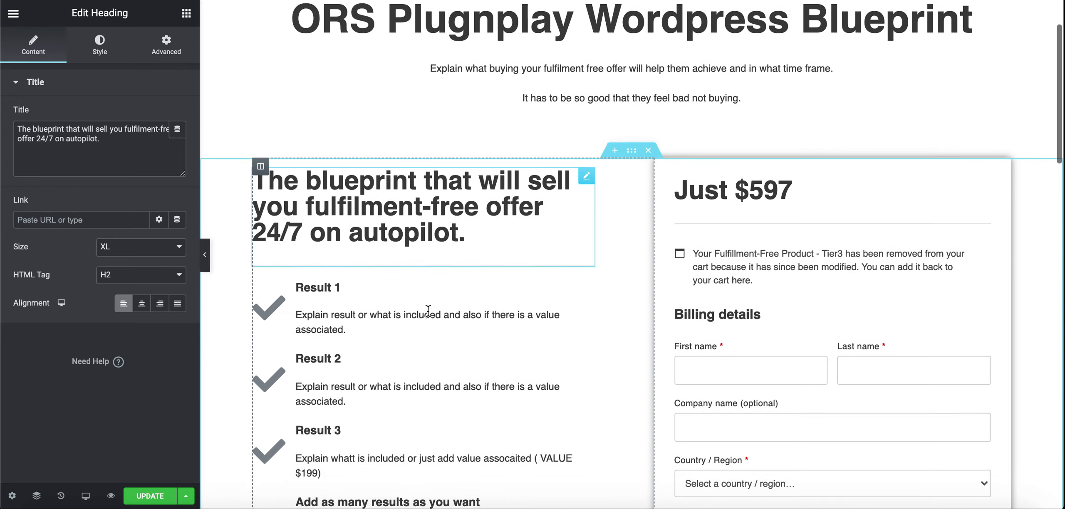
left_click(363, 302)
scroll(425, 370, "down", 2)
scroll(424, 370, "up", 2)
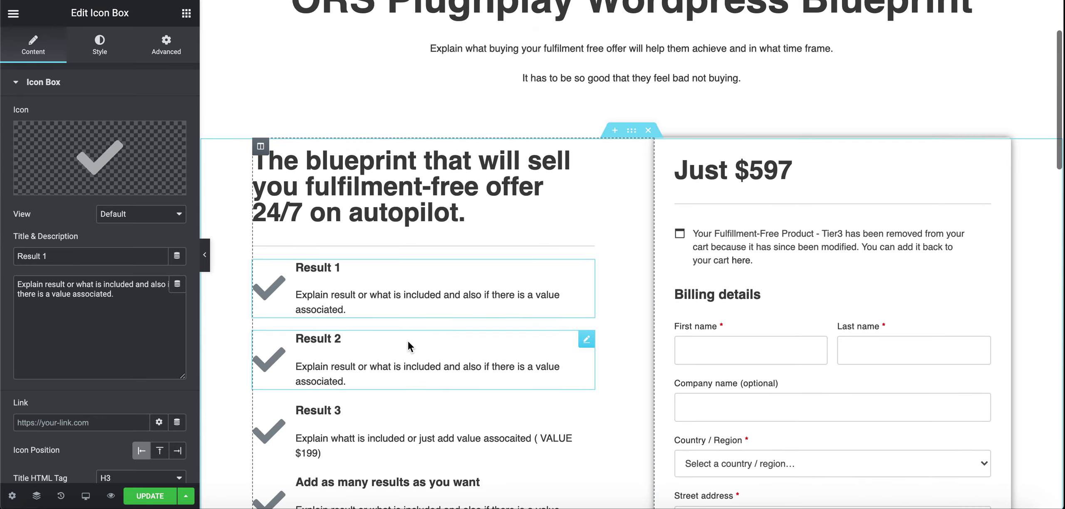
double_click(328, 268)
triple_click(341, 272)
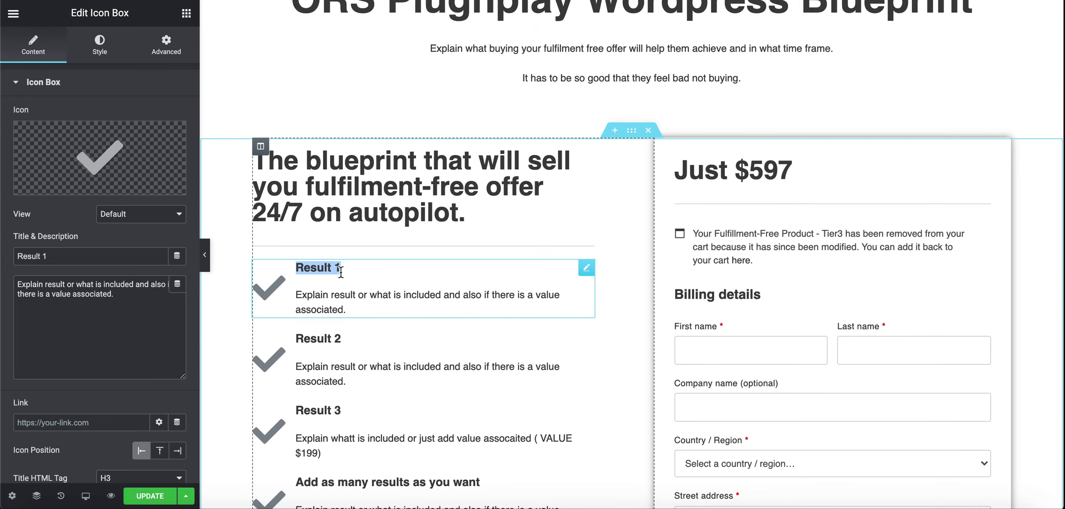
type("Automatic L")
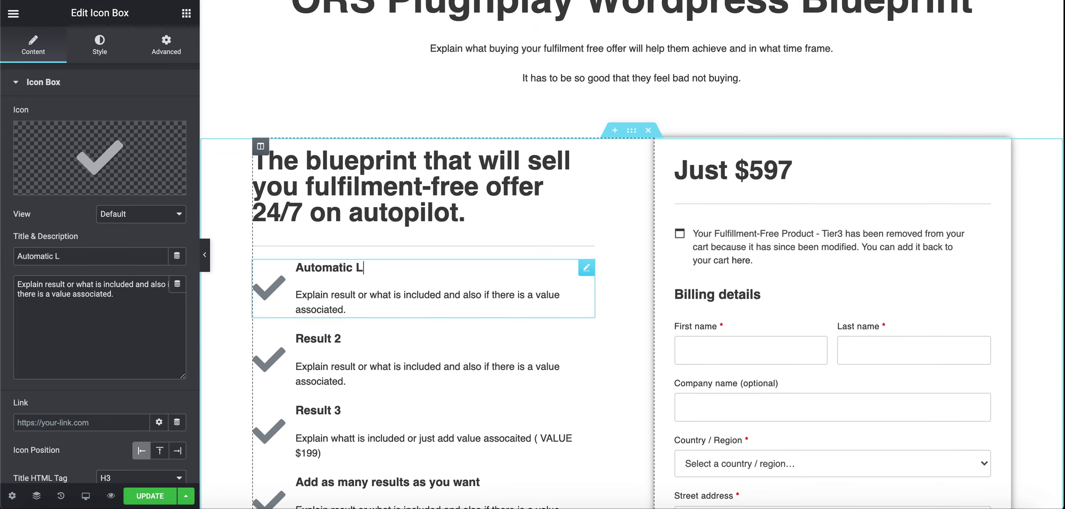
key("BackSpace")
type("Clients")
Change the "Result 2" icon box title to "Income stream"
scroll(419, 367, "down", 1)
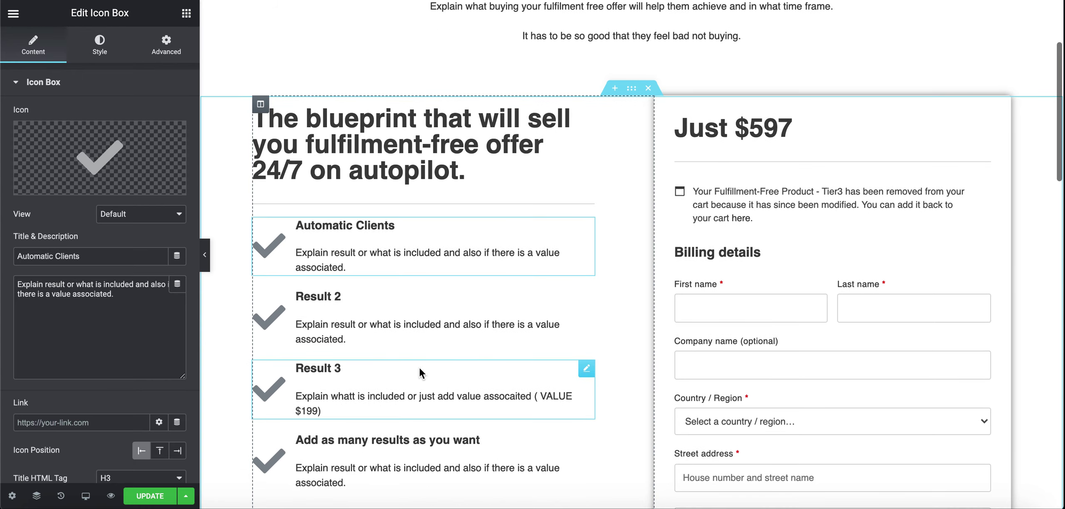
left_click(341, 299)
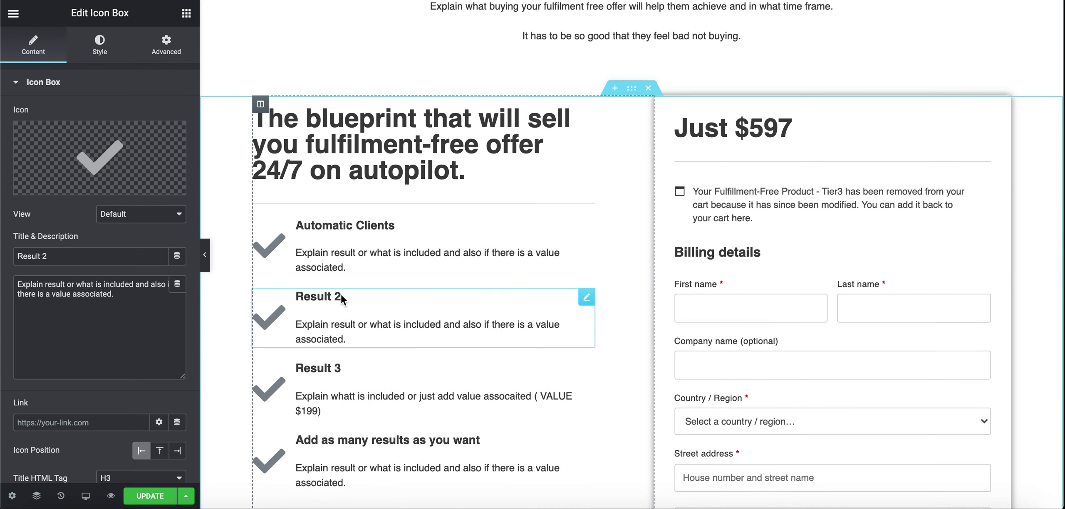
left_click_drag(341, 296, 320, 297)
type("Income")
scroll(353, 349, "down", 2)
scroll(428, 320, "up", 2)
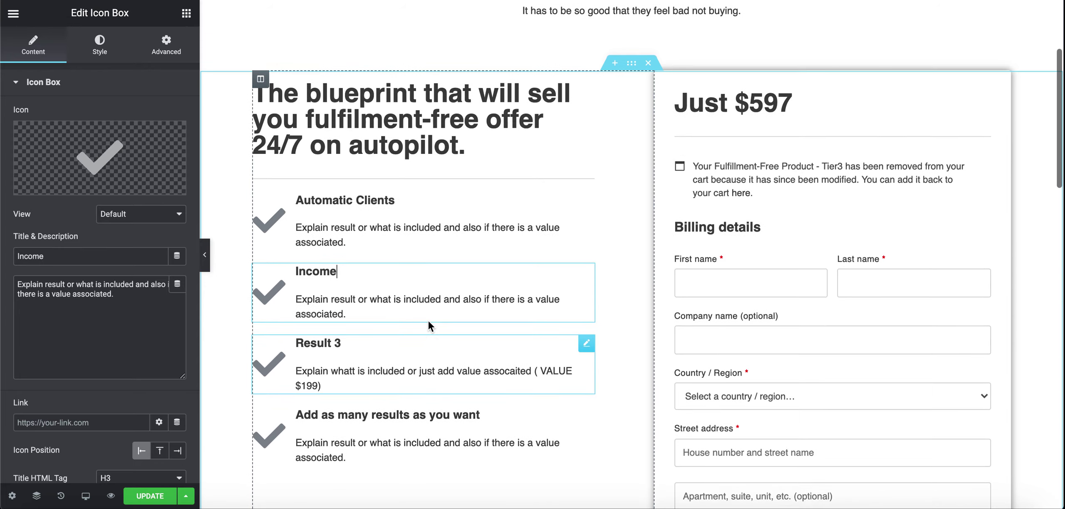
type("stream")
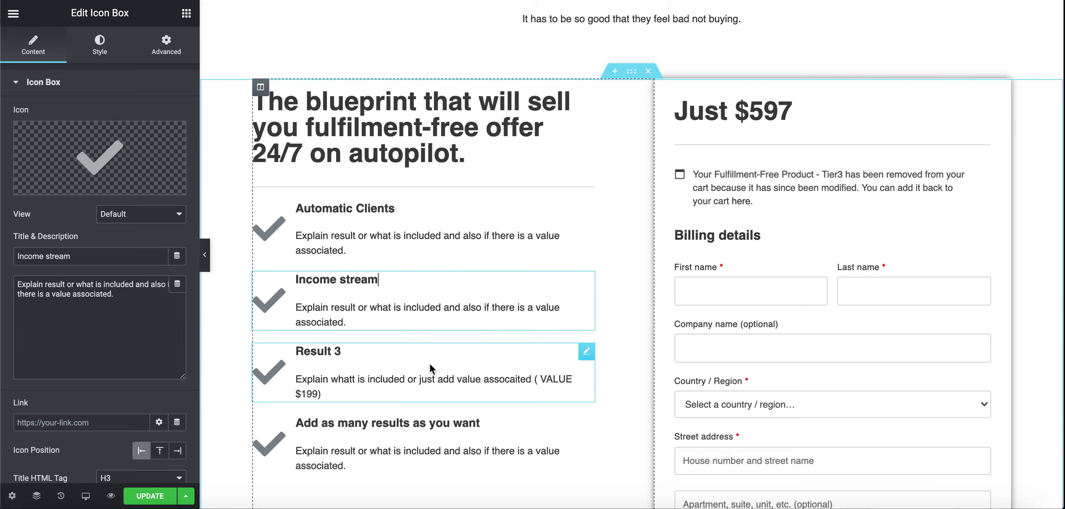
Compare the product name in the order summary with the edited results list, highlighting the first result's title
scroll(429, 363, "down", 3)
scroll(839, 357, "down", 10)
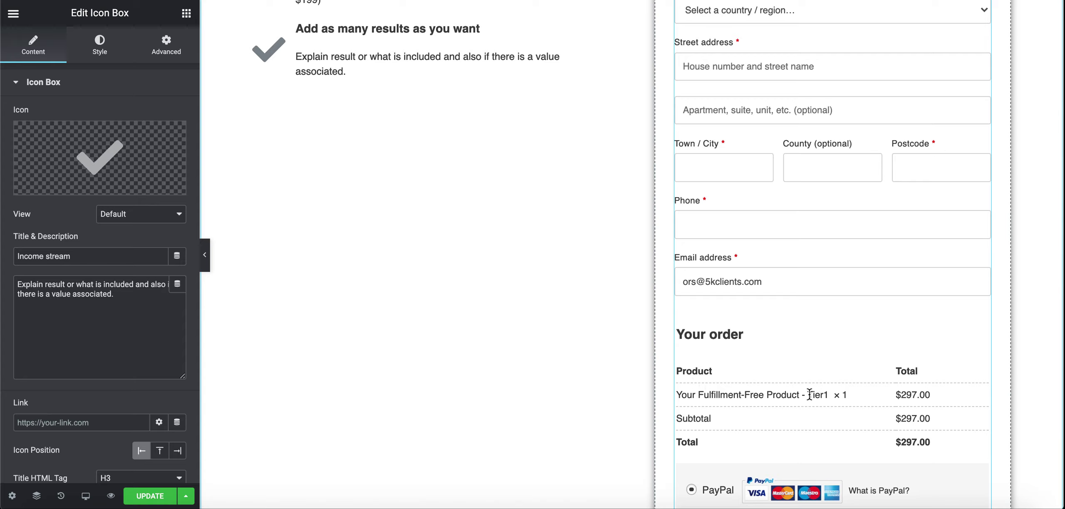
left_click_drag(819, 395, 797, 356)
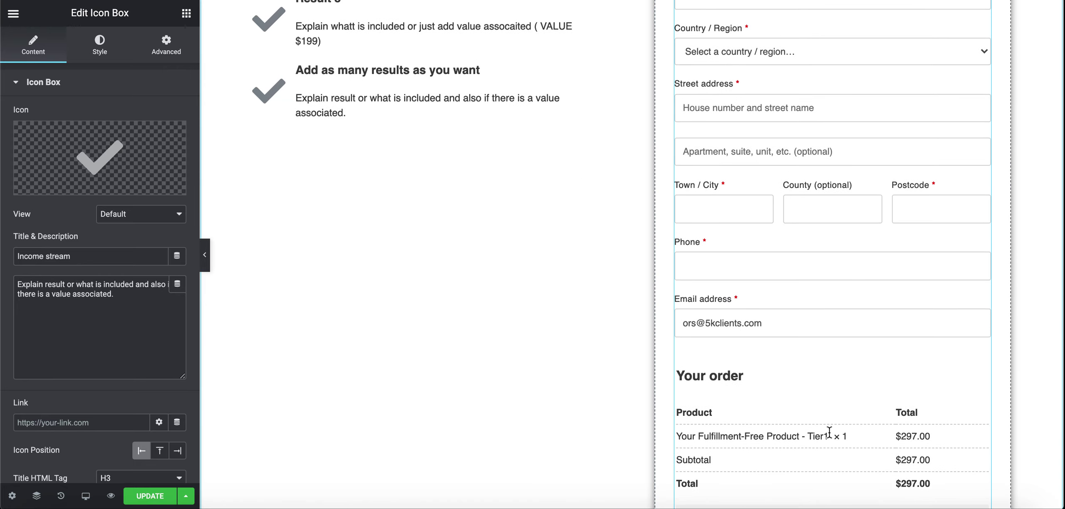
scroll(830, 433, "up", 10)
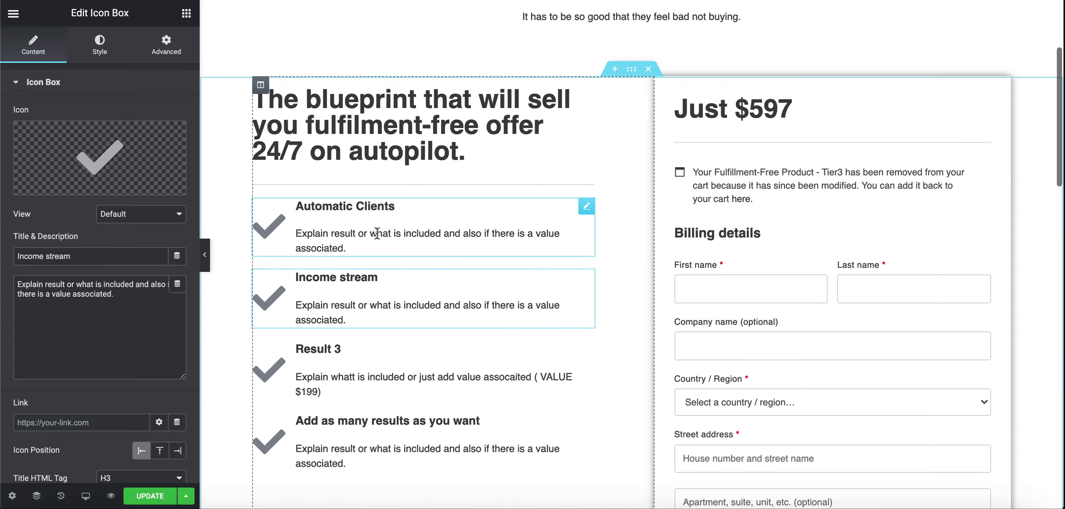
triple_click(382, 206)
scroll(796, 336, "down", 9)
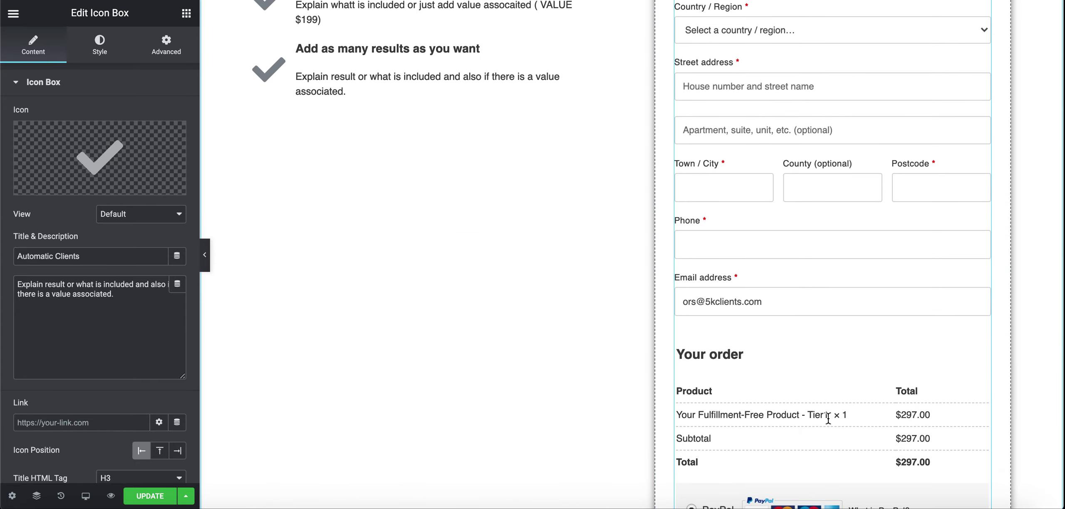
scroll(827, 418, "up", 8)
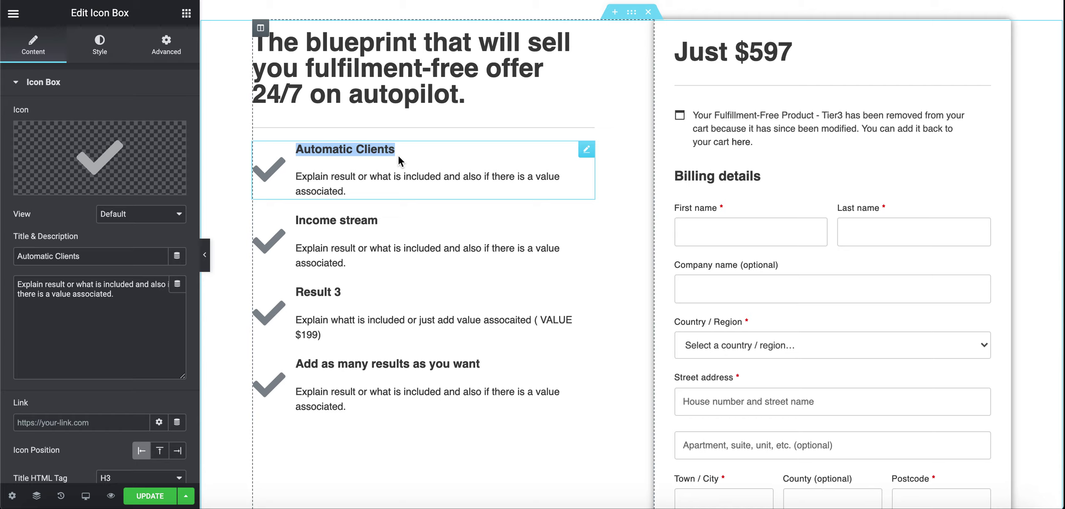
Replace the first icon box's title with "0 Revisions" and reword it as "1 Round of Revisions"
type("0 Revisions")
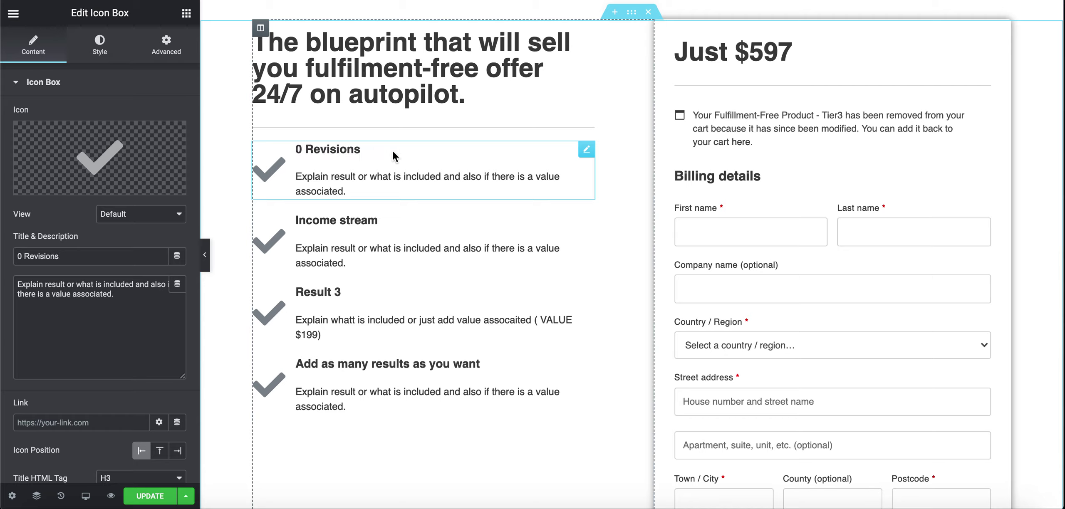
triple_click(354, 148)
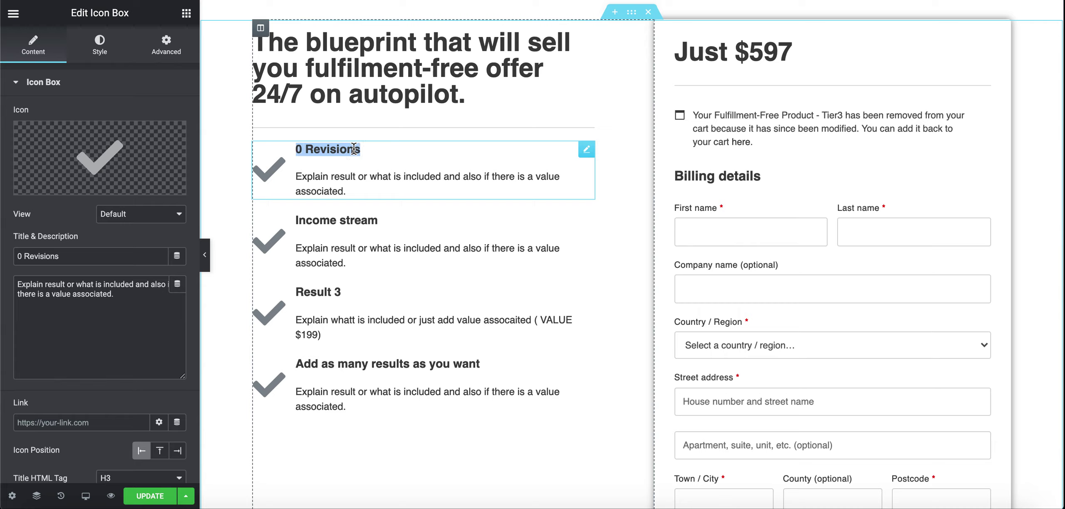
type("1 Round of")
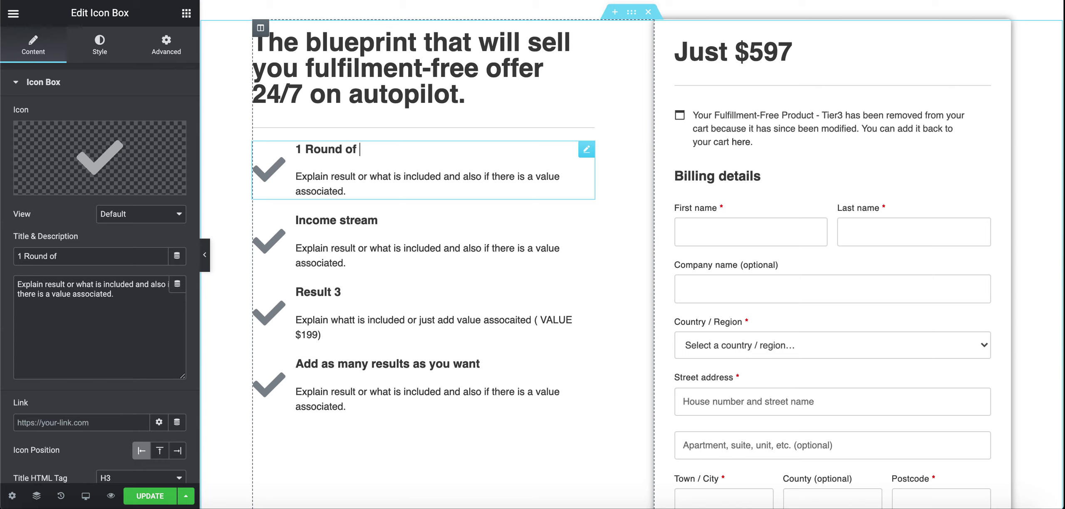
type(" Revisions")
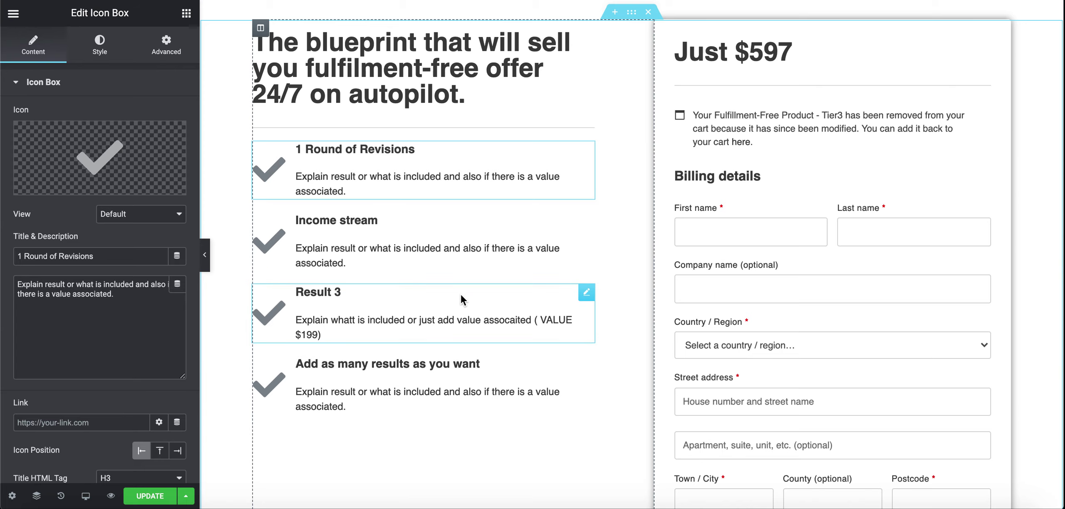
Change the first icon box's title to "30 Second Ad Video"
scroll(461, 294, "down", 1)
scroll(460, 293, "up", 1)
scroll(613, 316, "down", 4)
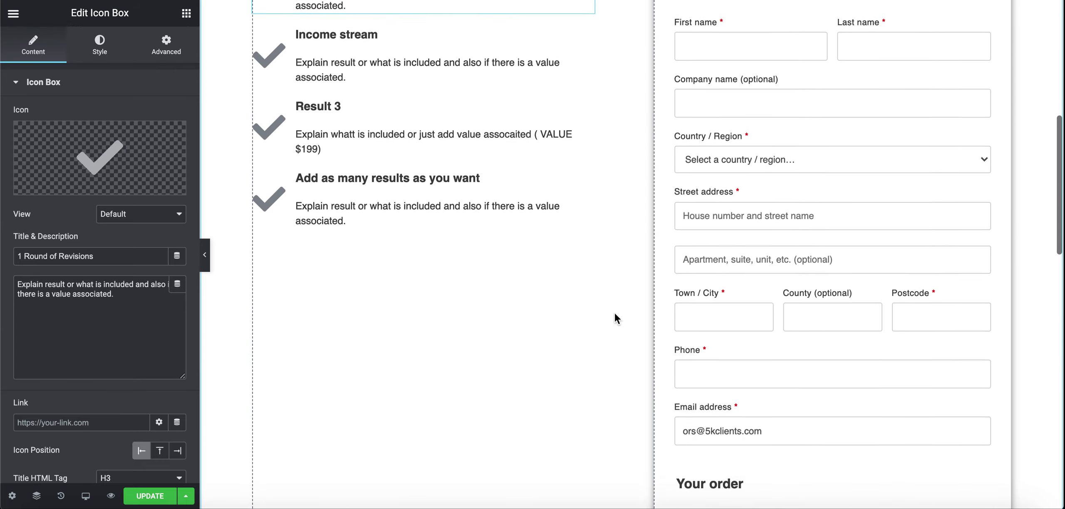
scroll(882, 456, "down", 4)
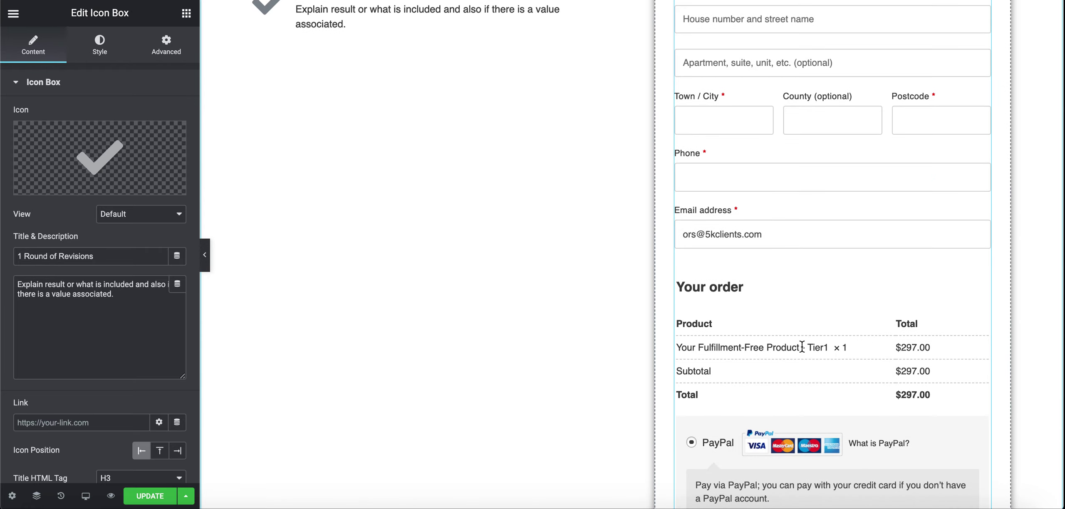
scroll(802, 347, "up", 10)
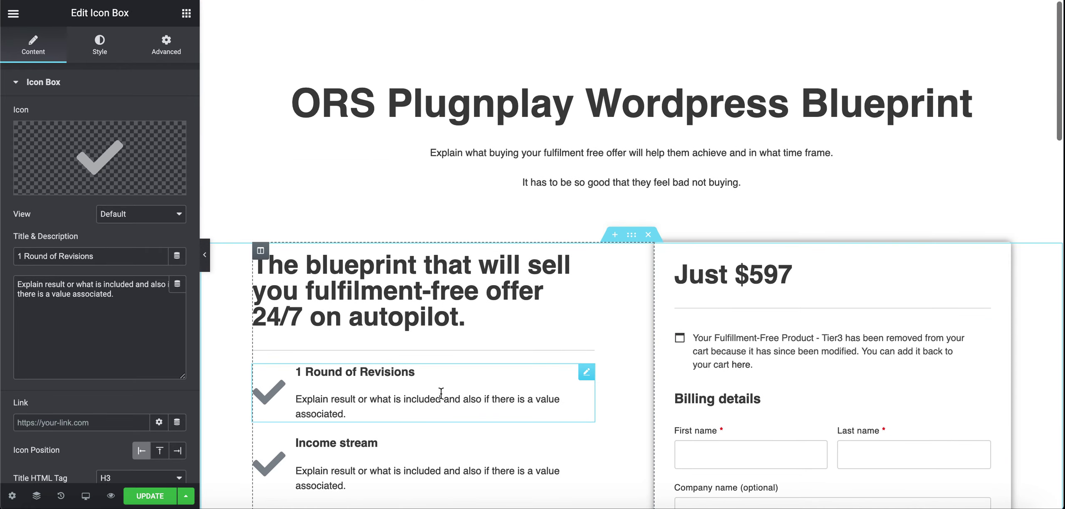
triple_click(391, 374)
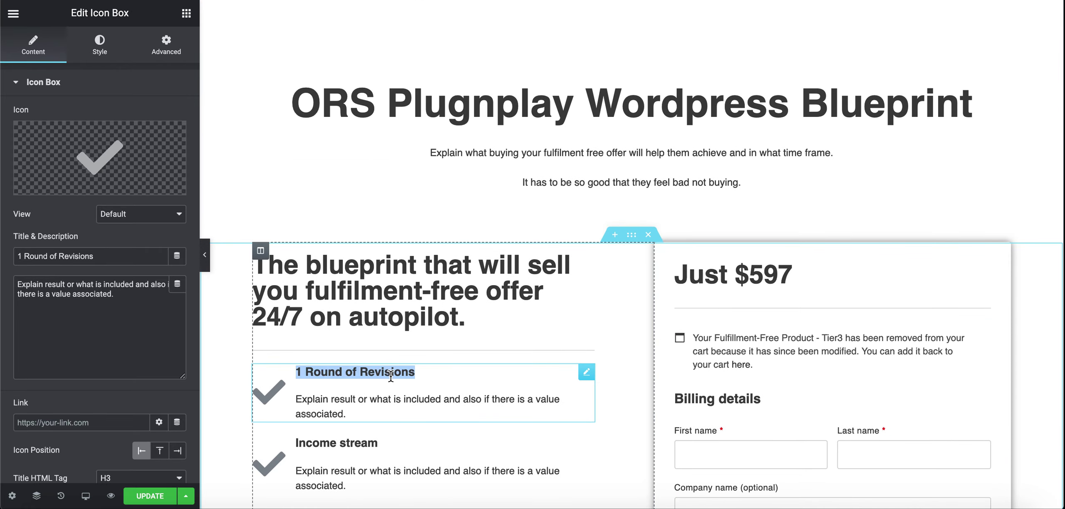
type("30 Secon")
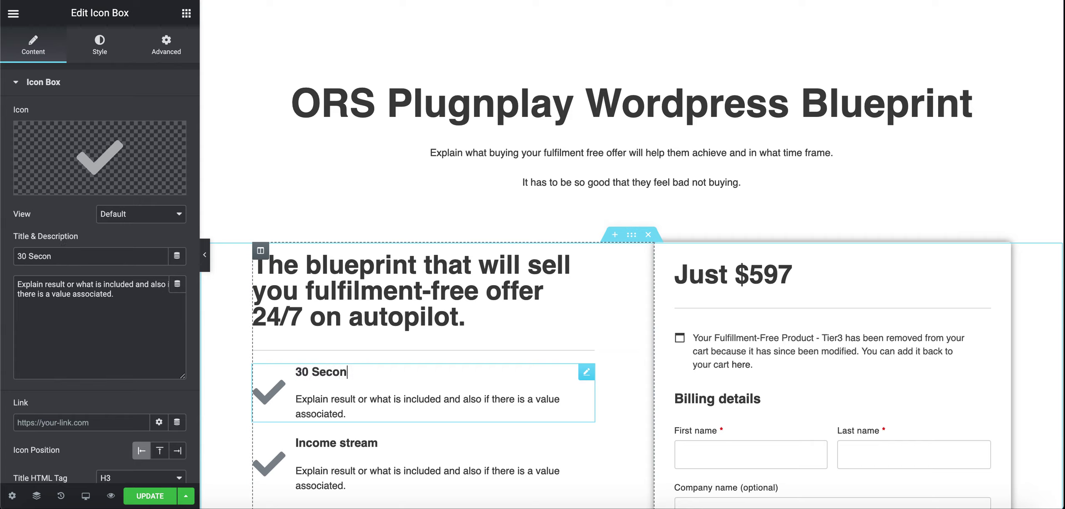
type("d Videos")
key("BackSpace")
left_click(359, 364)
type("Ad")
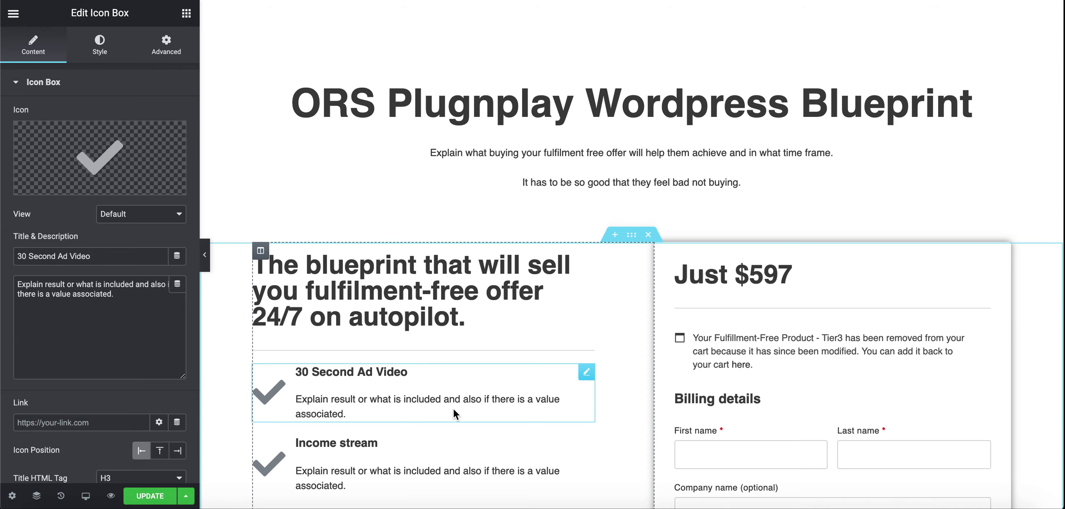
Review the results list and the money back guarantee box, highlighting the start of the guarantee title and its full description
scroll(454, 412, "down", 2)
scroll(352, 360, "down", 2)
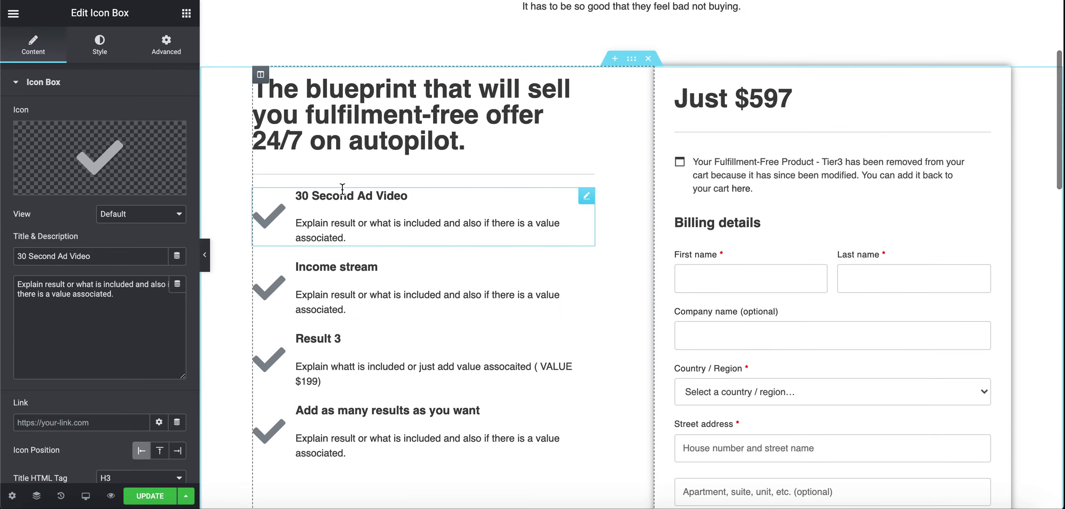
scroll(487, 333, "down", 9)
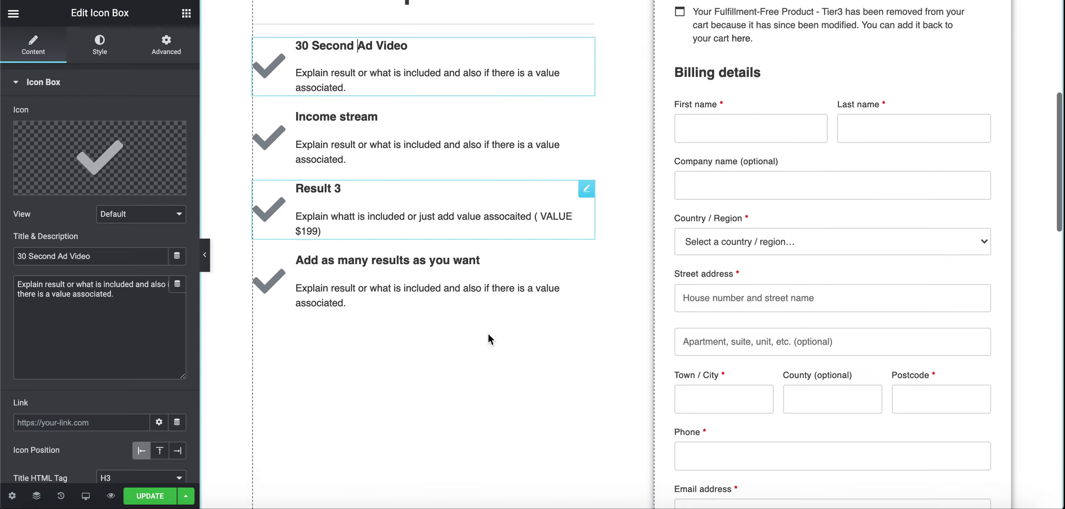
scroll(737, 377, "up", 9)
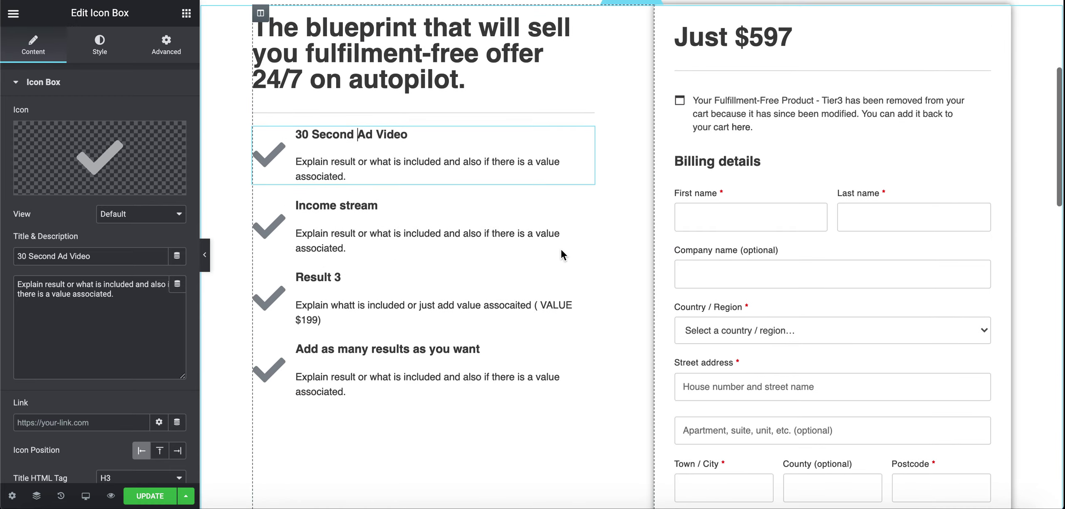
scroll(560, 248, "down", 11)
left_click(561, 249)
double_click(480, 257)
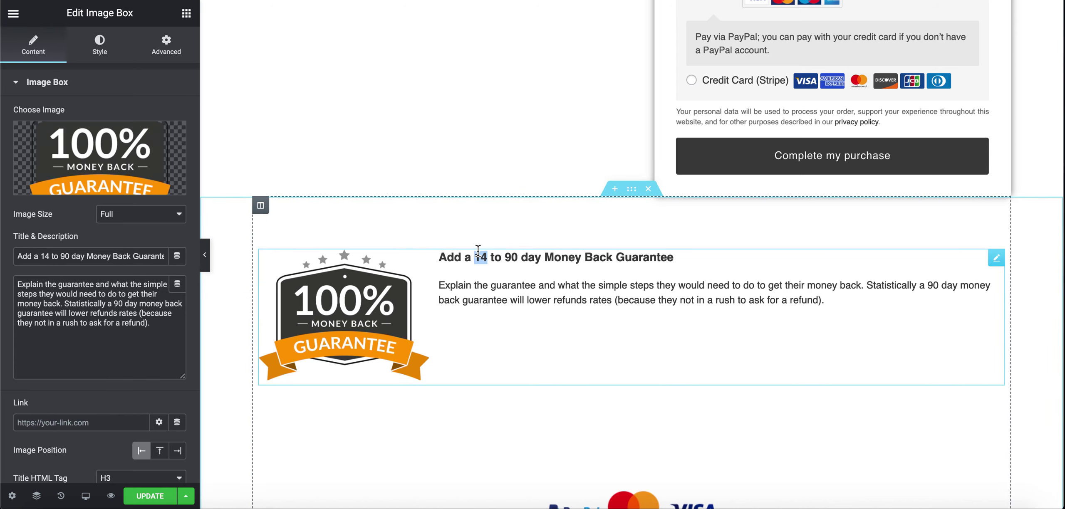
key("End")
left_click(481, 257)
left_click_drag(511, 258, 430, 260)
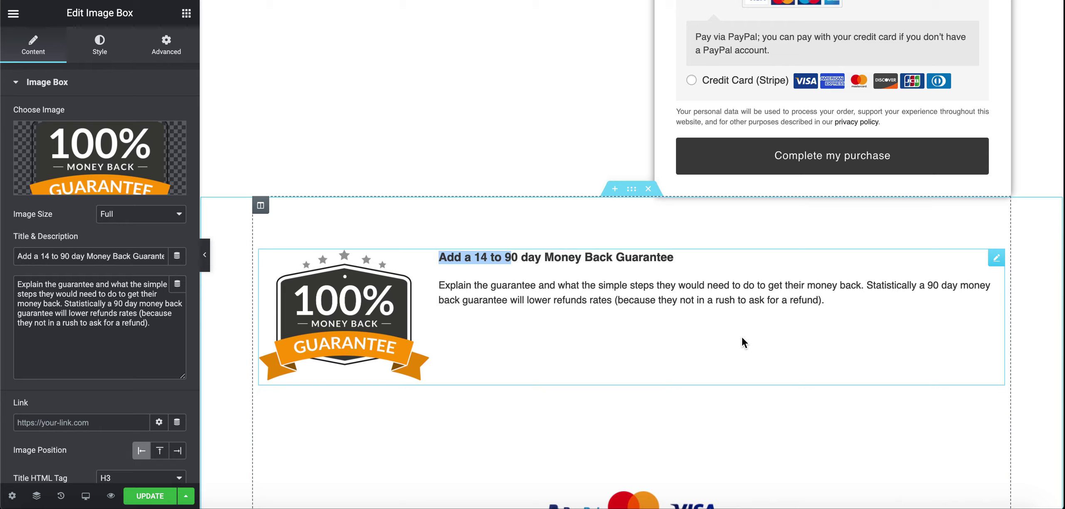
left_click(612, 300)
triple_click(610, 300)
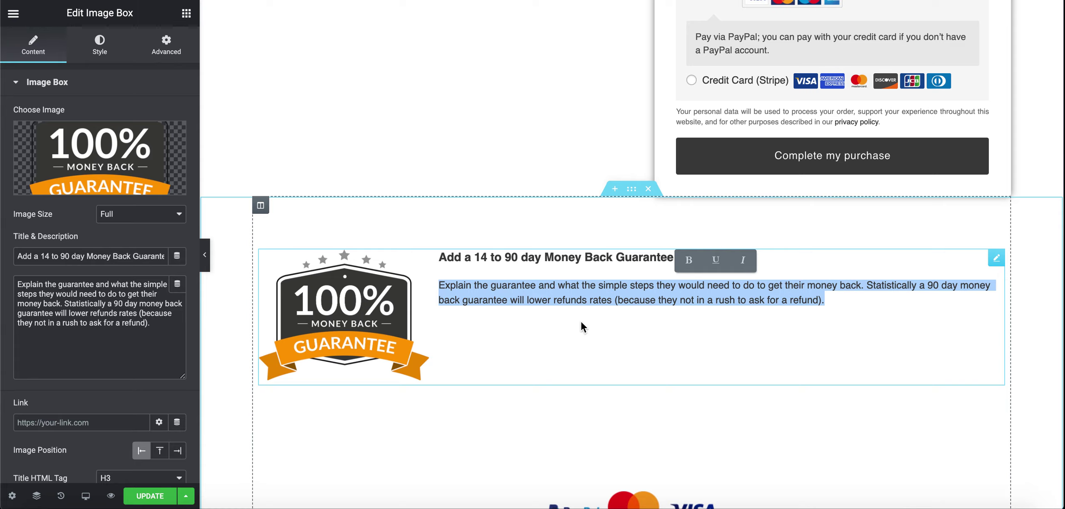
Save the page changes, look through the whole checkout page in a preview, and return to the builder
scroll(582, 324, "up", 15)
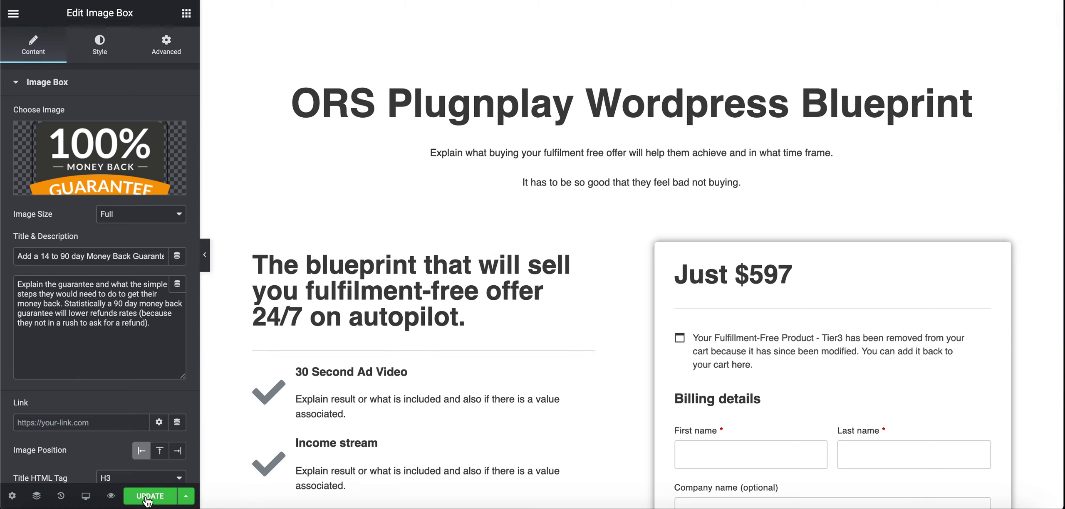
left_click(138, 501)
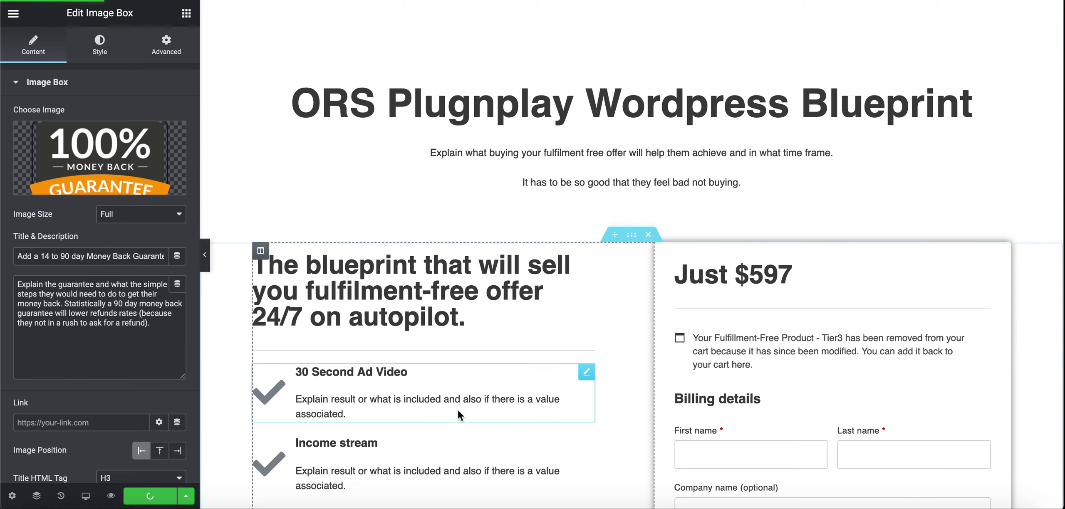
left_click(111, 495)
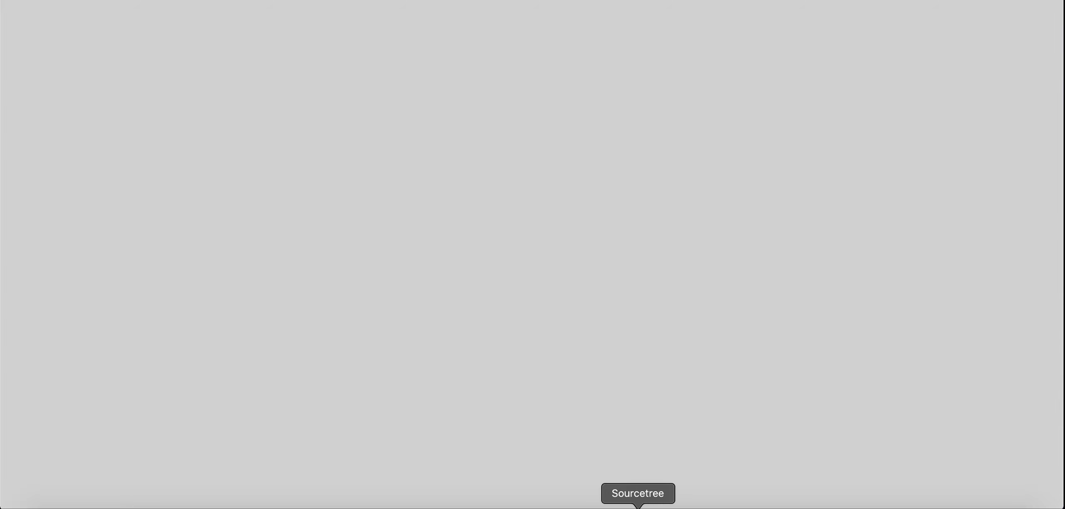
scroll(543, 359, "down", 15)
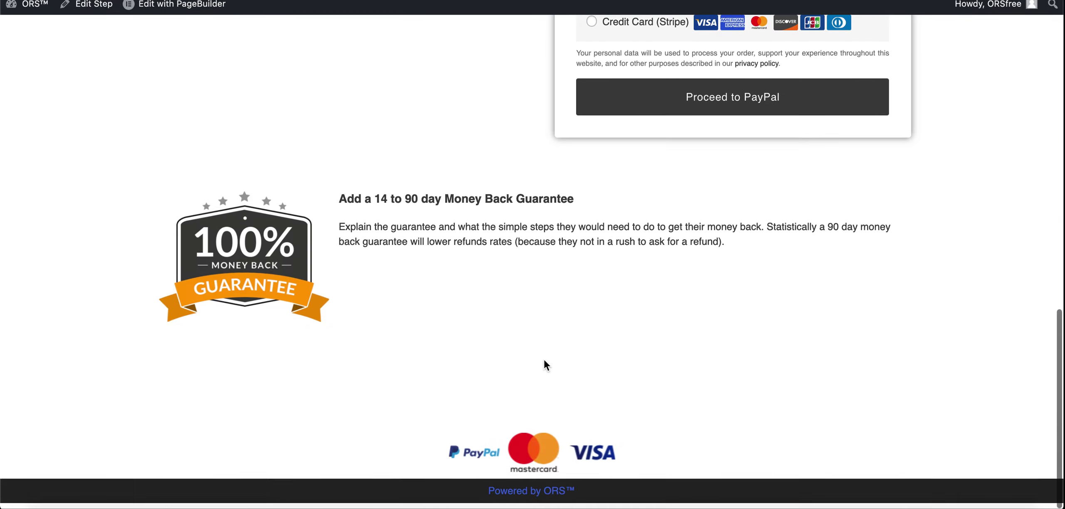
scroll(545, 364, "up", 15)
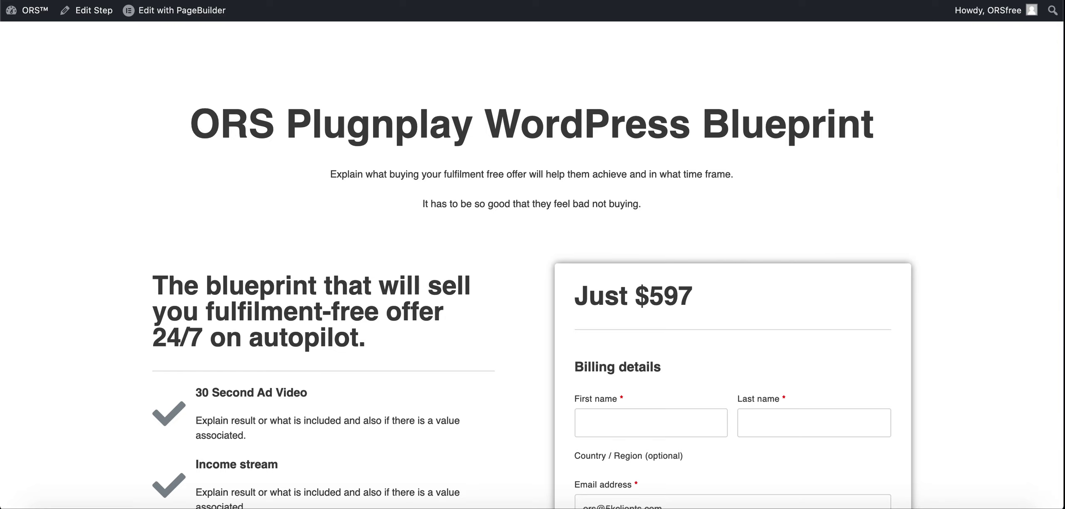
key("super+w")
Compare the order summary's product and total in the builder with the same section in the page preview
scroll(517, 346, "down", 10)
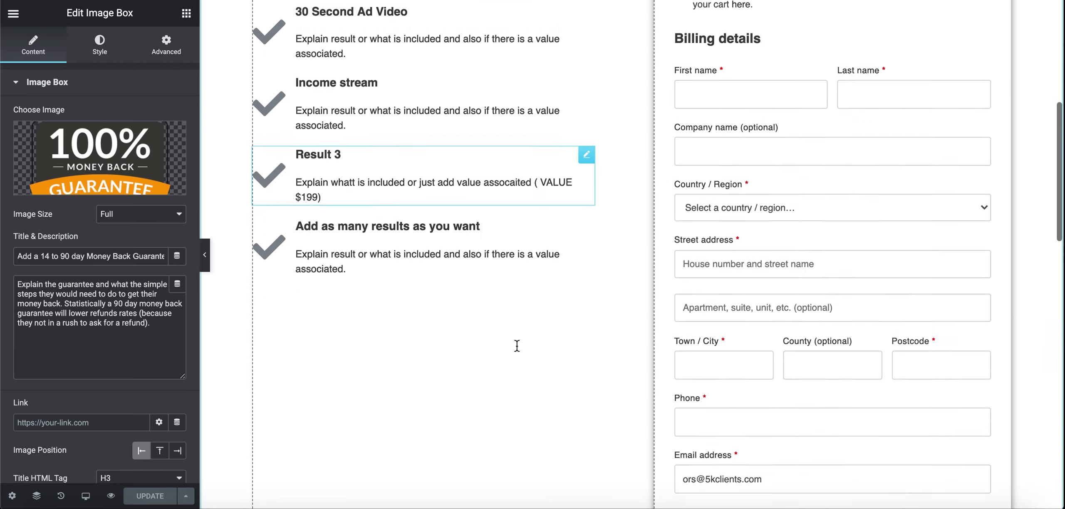
scroll(555, 335, "down", 4)
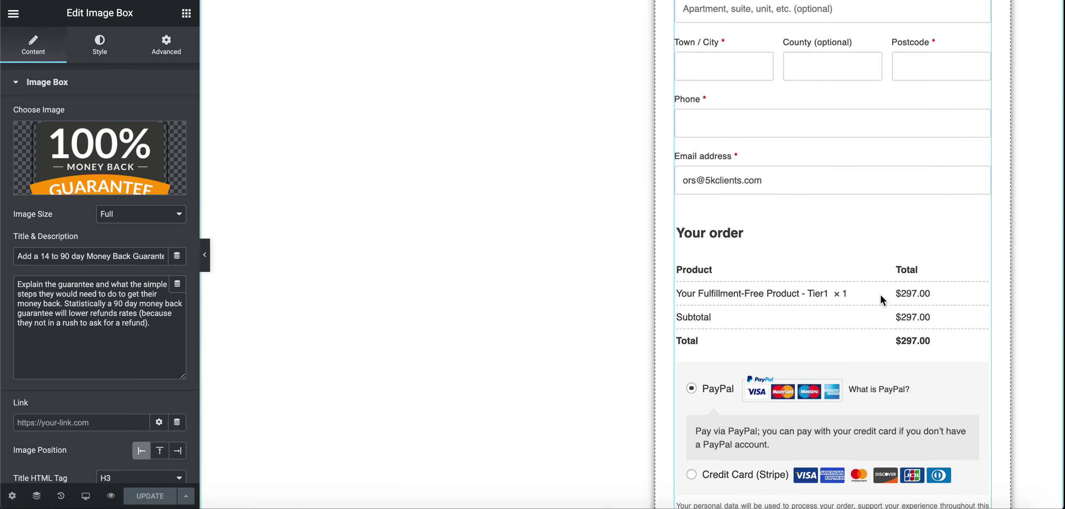
left_click_drag(896, 294, 879, 278)
scroll(879, 278, "up", 1)
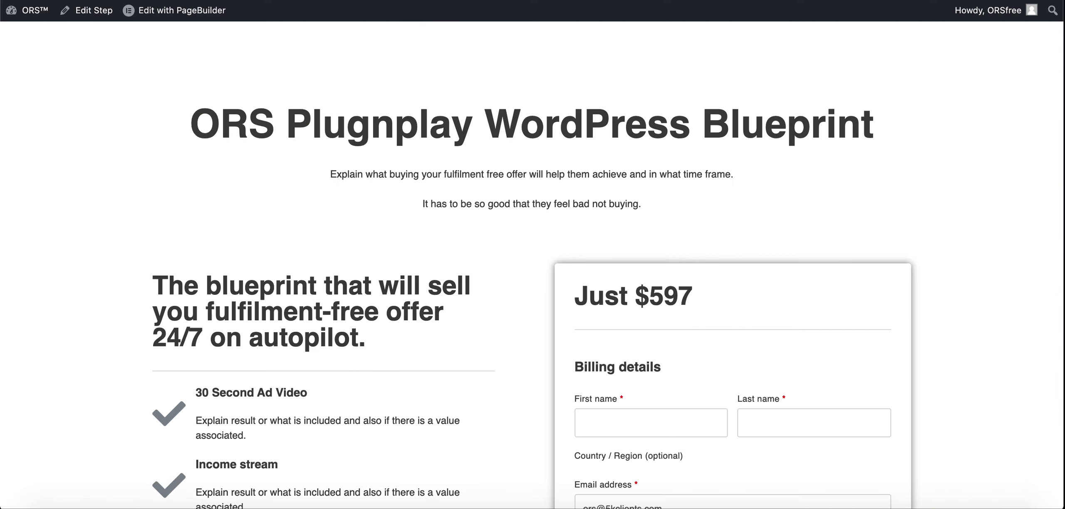
scroll(717, 191, "down", 10)
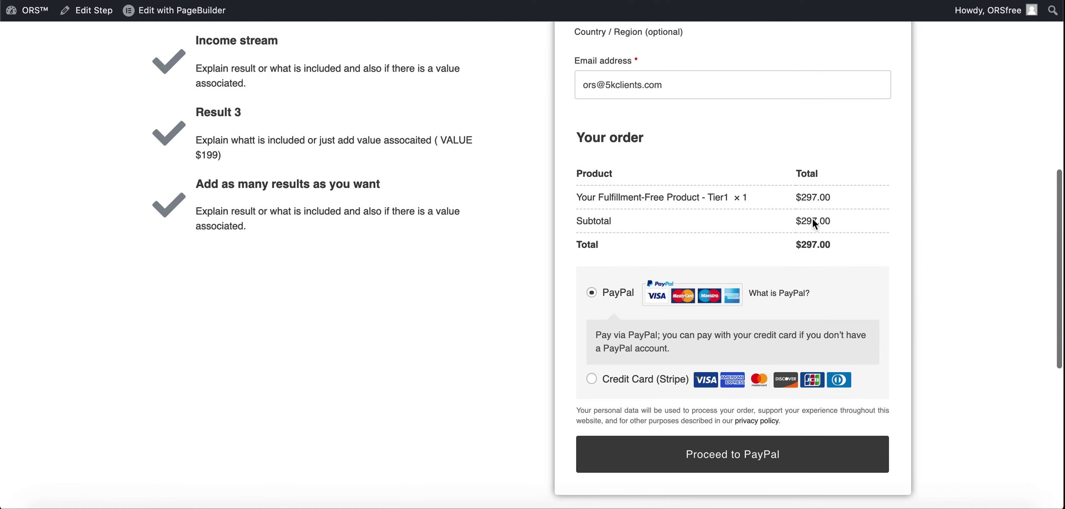
scroll(803, 207, "up", 2)
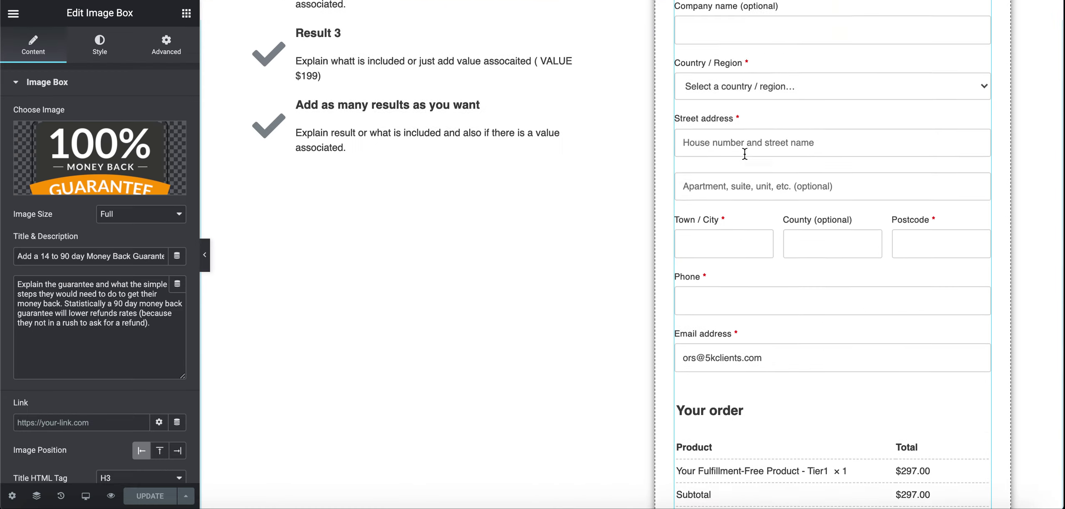
Examine the price heading above the billing form, opening its heading settings and highlighting the amount
scroll(744, 152, "up", 9)
double_click(763, 194)
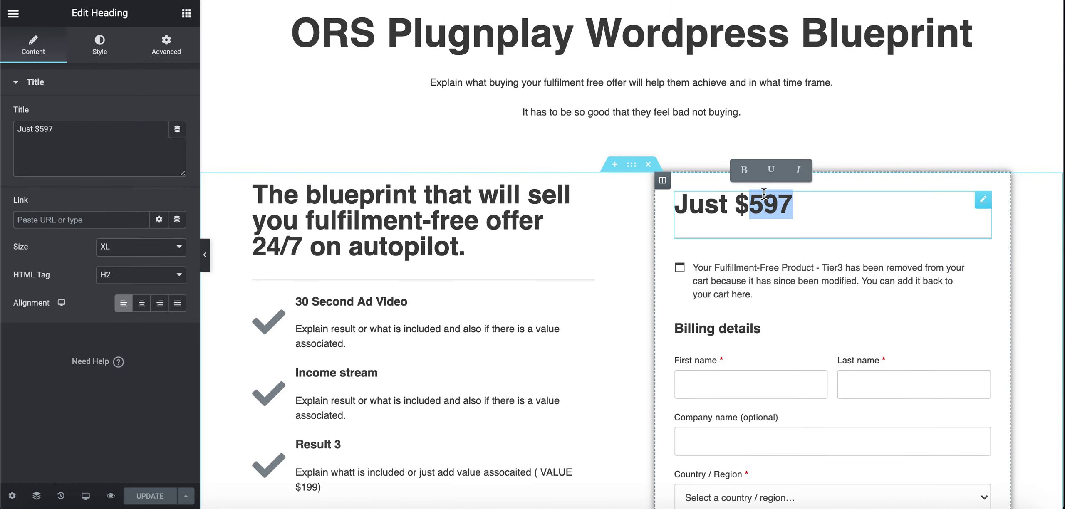
left_click(760, 202)
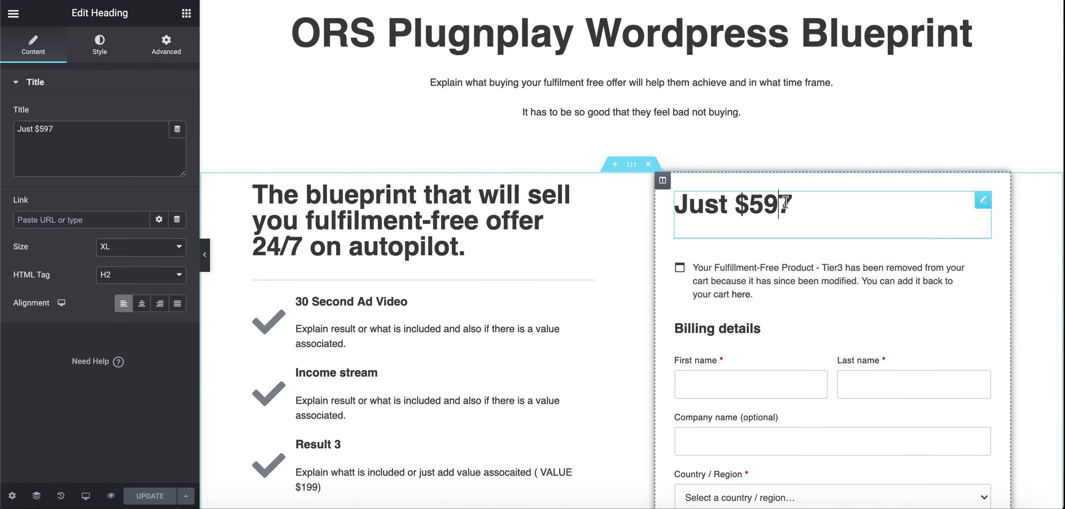
scroll(776, 307, "down", 2)
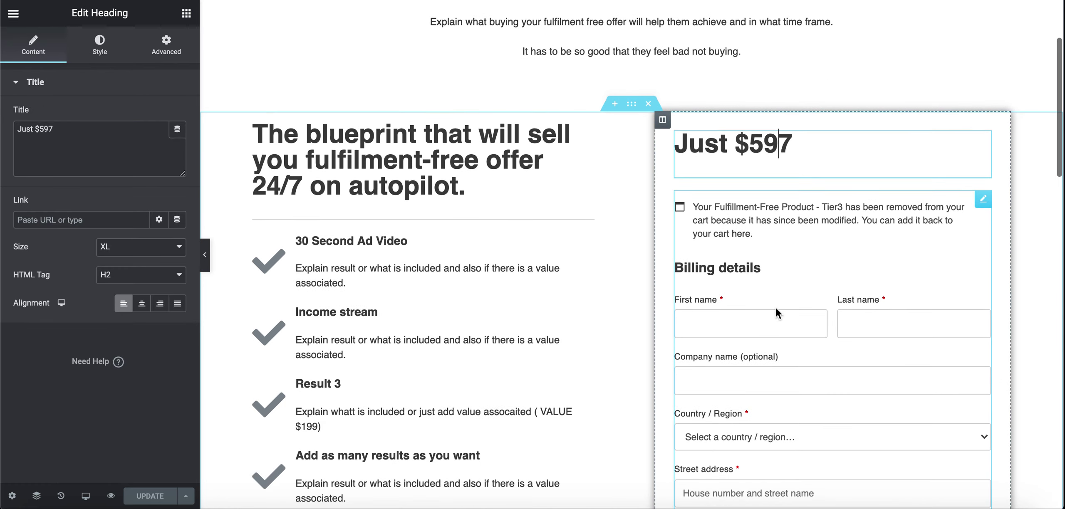
triple_click(828, 136)
scroll(819, 236, "up", 3)
left_click(757, 271)
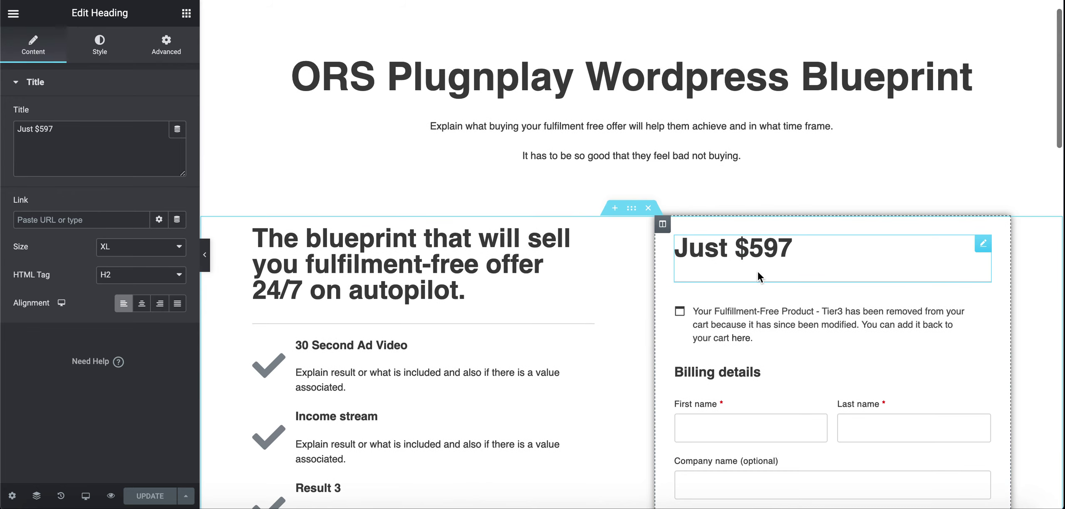
Switch to the page preview and check the billing name and email fields, order summary and payment options
key("shift+alt+Left")
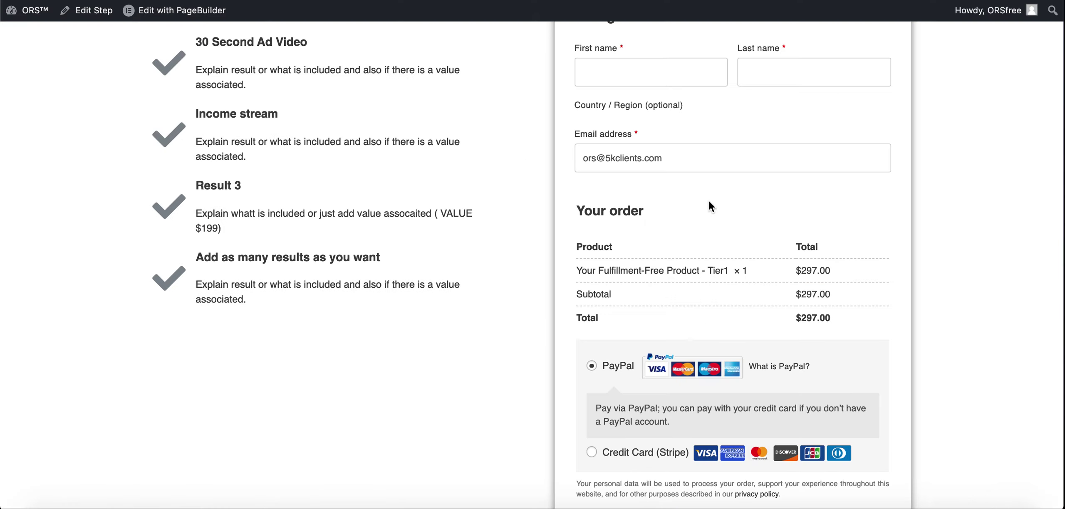
scroll(707, 205, "up", 4)
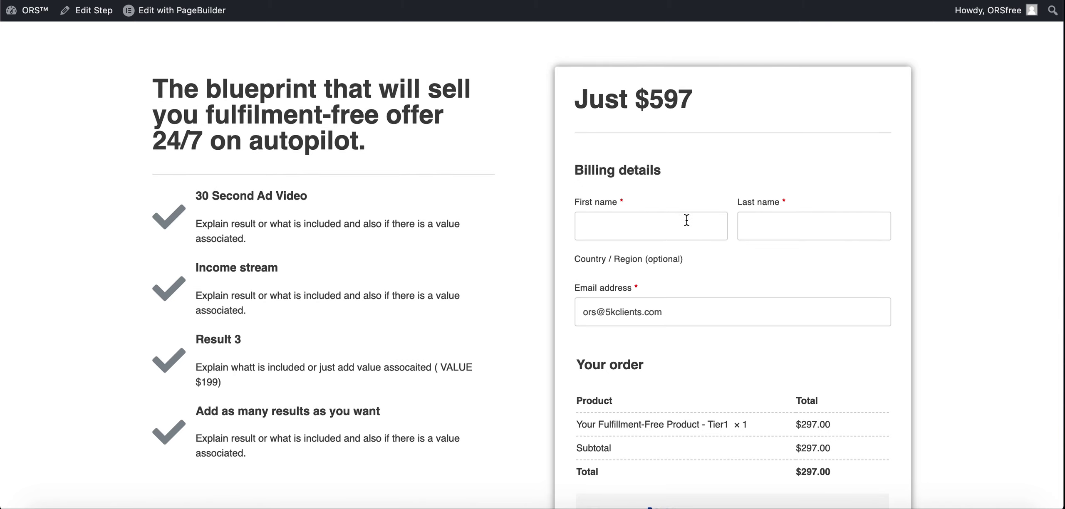
left_click(785, 221)
left_click(724, 308)
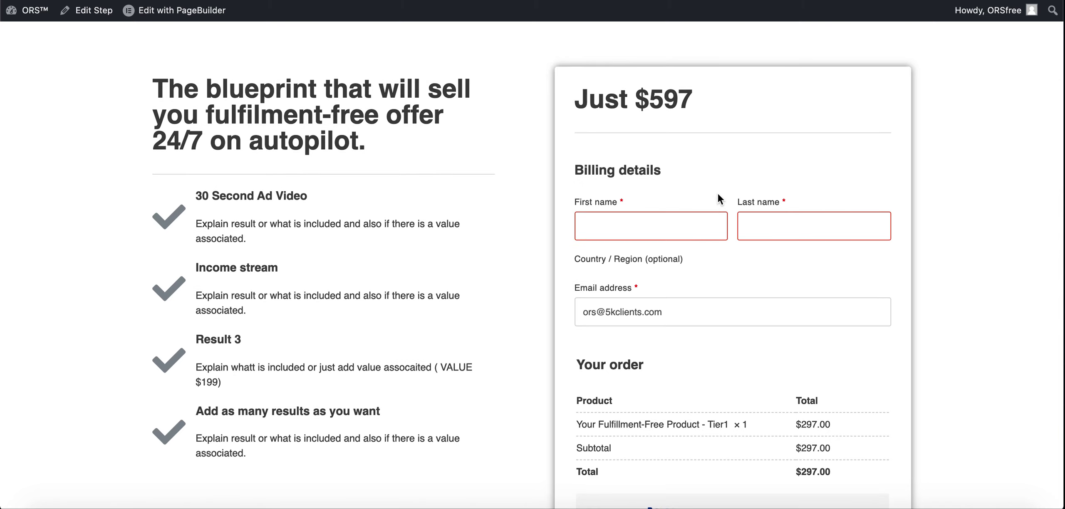
scroll(720, 200, "up", 1)
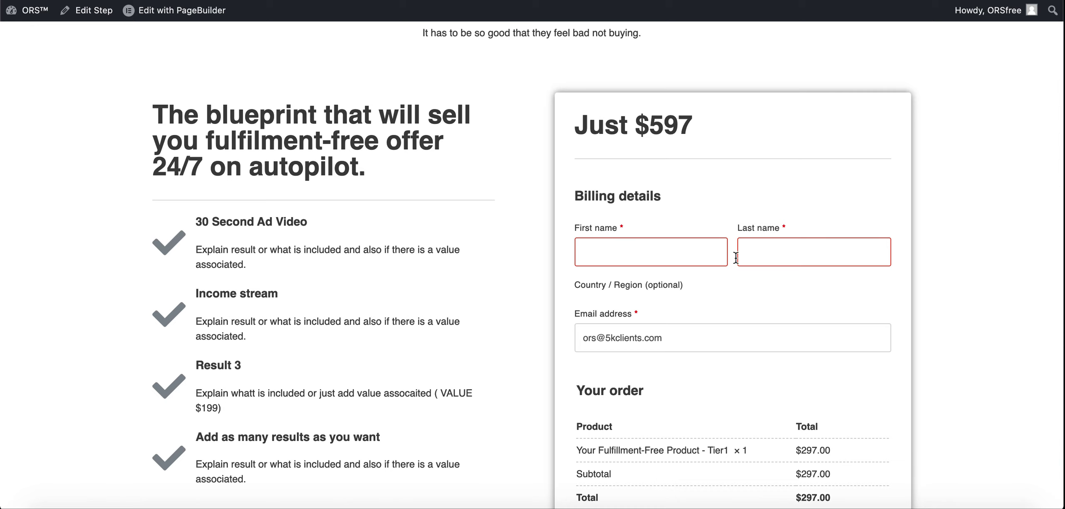
scroll(719, 354, "down", 8)
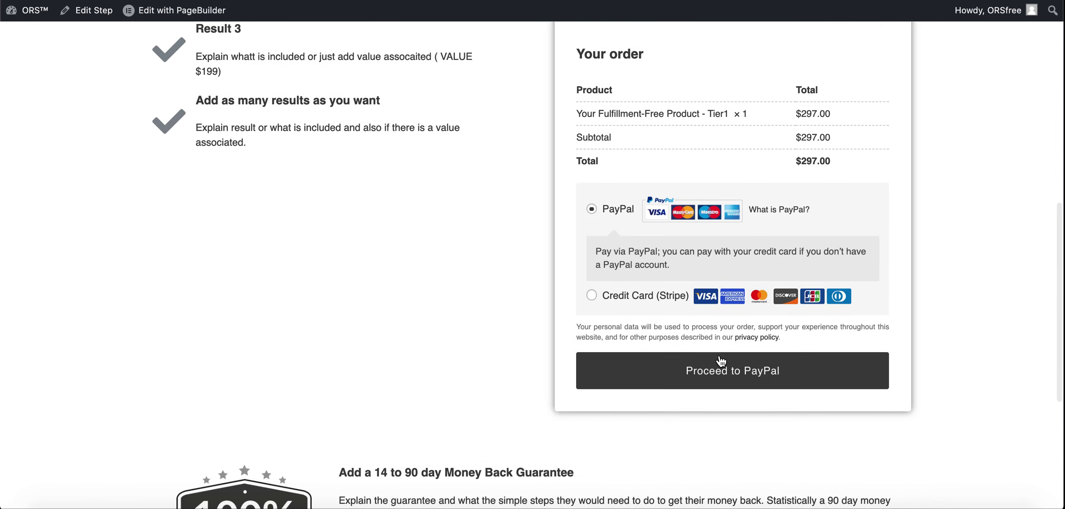
Review the previewed checkout form and its payment options, switching the payment method to Credit Card (Stripe) and back to PayPal
scroll(720, 361, "down", 2)
scroll(719, 358, "up", 3)
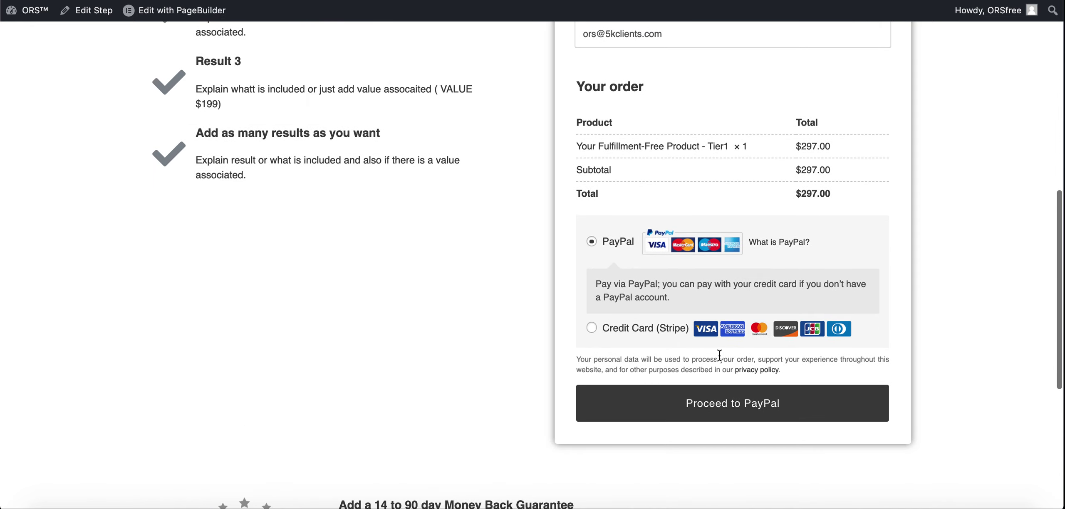
scroll(720, 355, "up", 4)
scroll(769, 255, "up", 3)
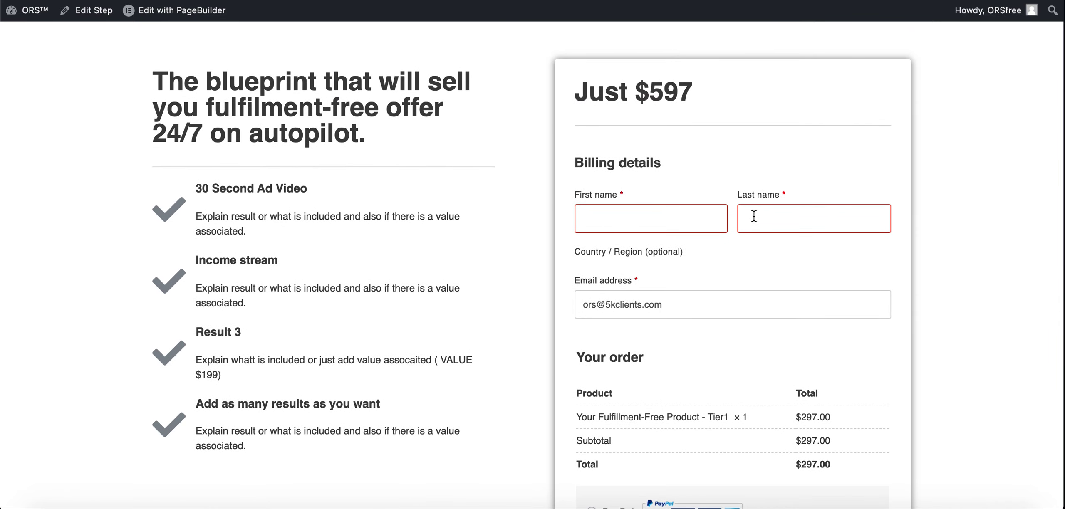
scroll(739, 422, "down", 2)
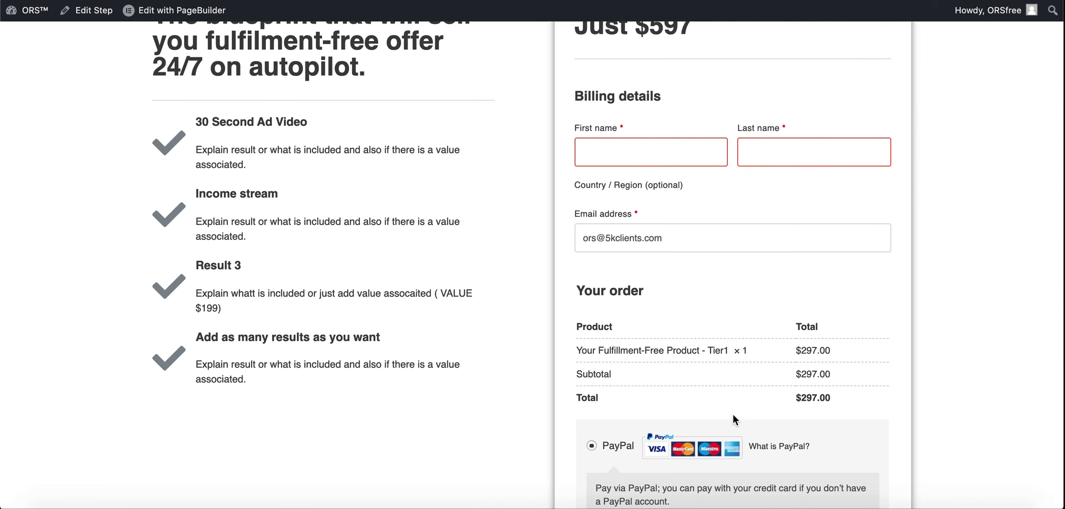
scroll(710, 321, "down", 4)
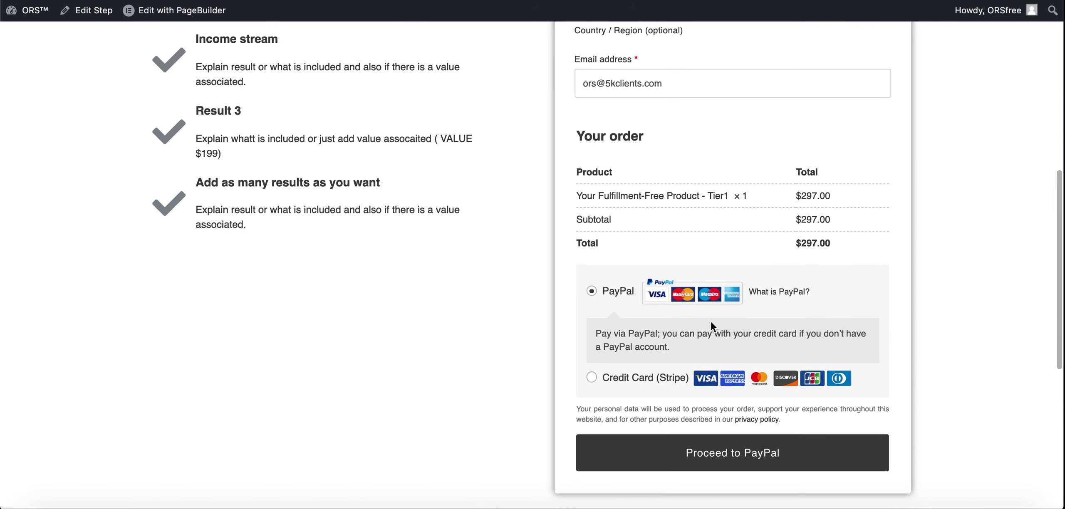
left_click(591, 377)
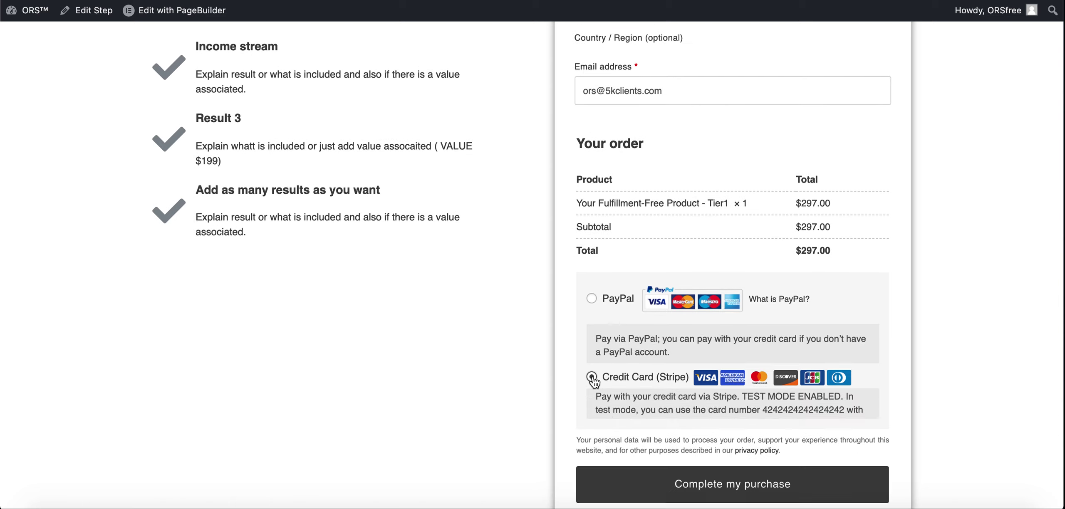
scroll(732, 374, "down", 2)
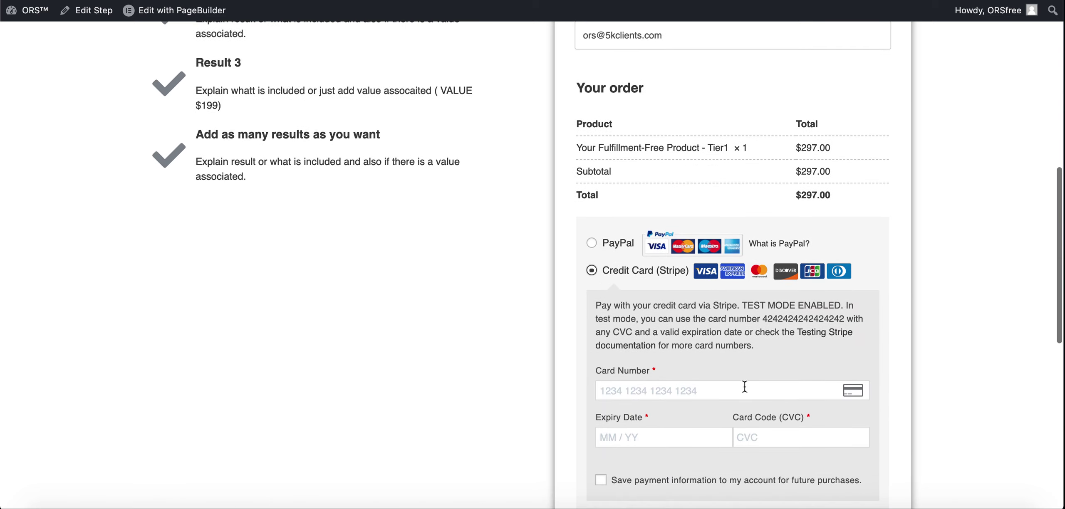
left_click(591, 250)
scroll(541, 267, "down", 5)
scroll(515, 276, "up", 15)
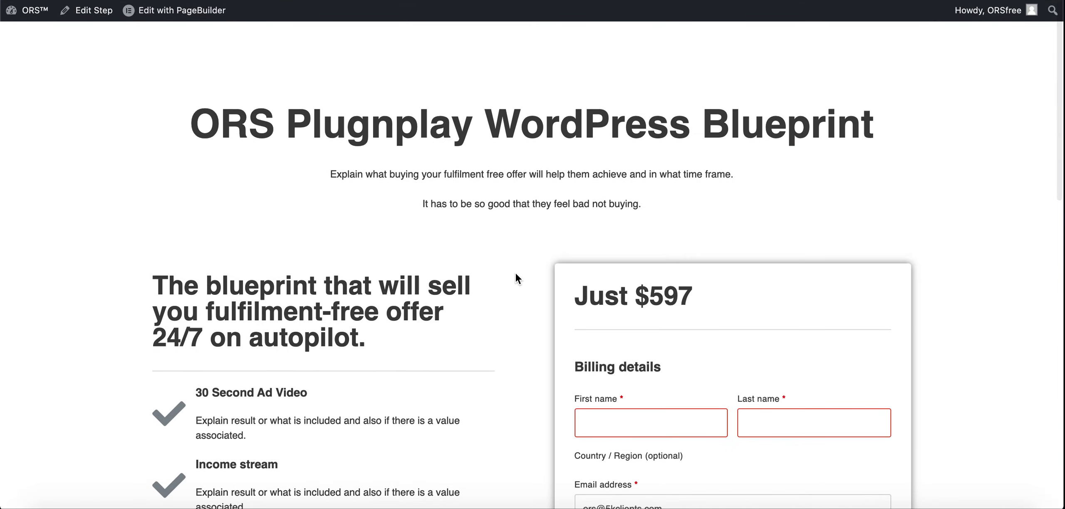
Return to the builder, find the Image widget by searching for "image", and add it below the "Add as many results as you want" box
scroll(515, 275, "down", 8)
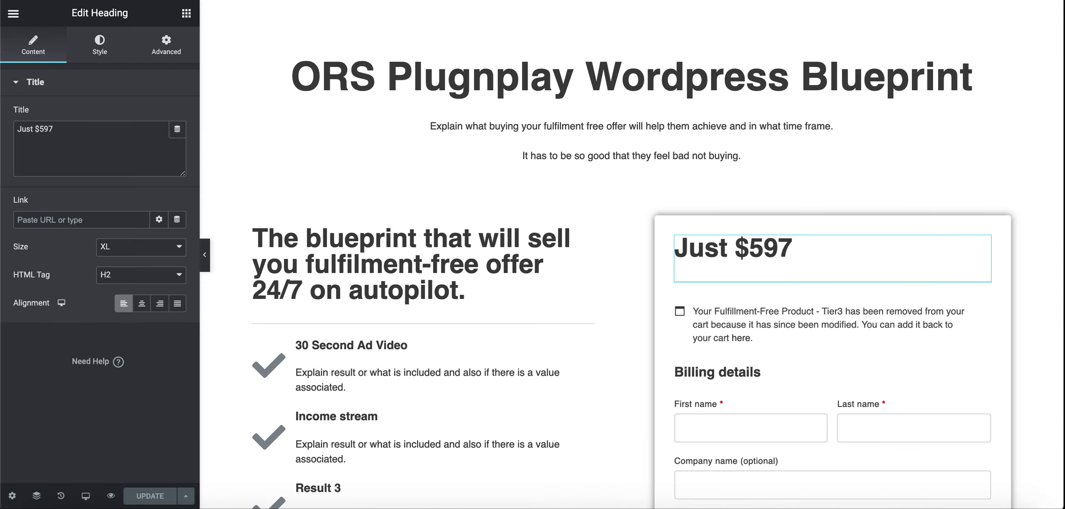
scroll(472, 303, "down", 8)
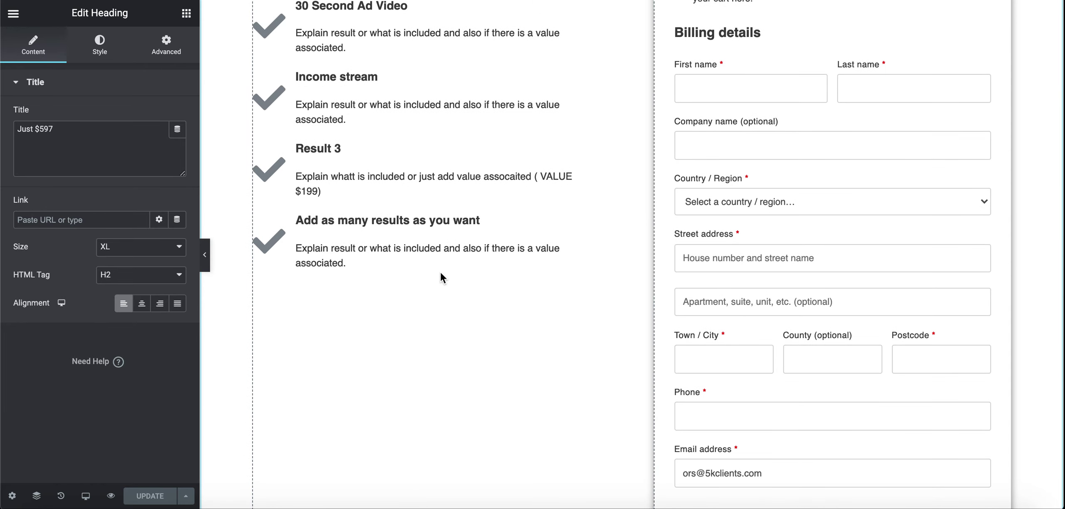
left_click(441, 254)
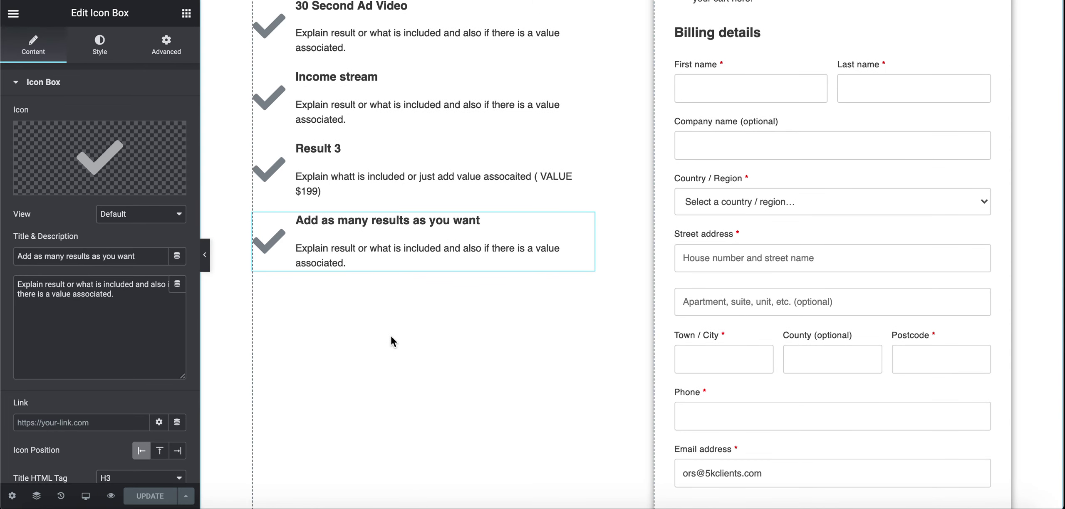
left_click(186, 14)
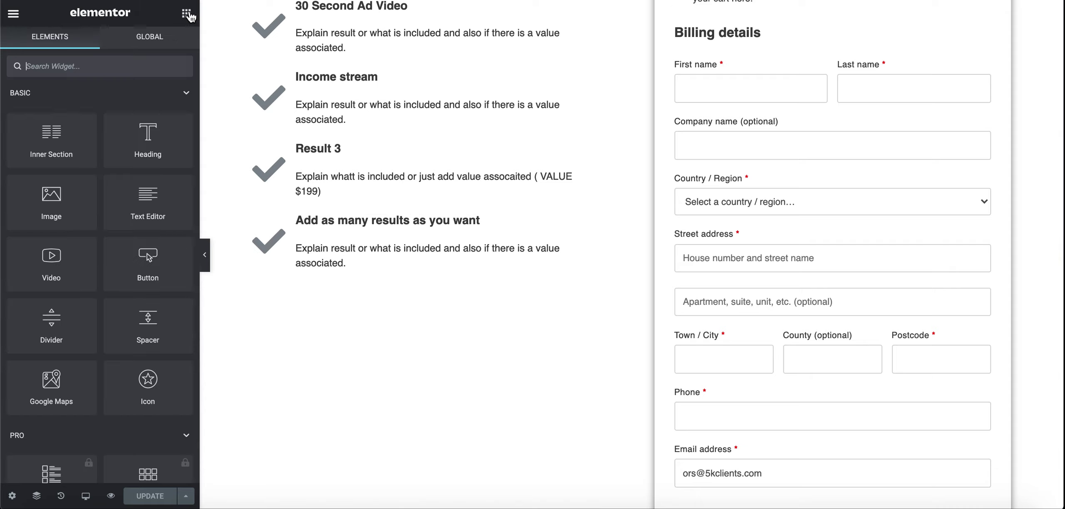
scroll(51, 141, "down", 2)
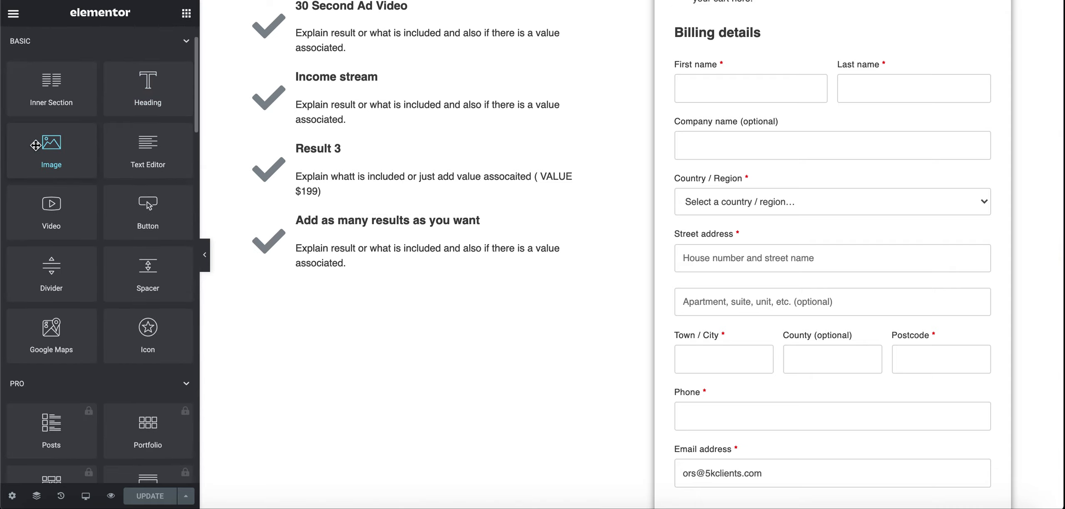
scroll(35, 145, "up", 2)
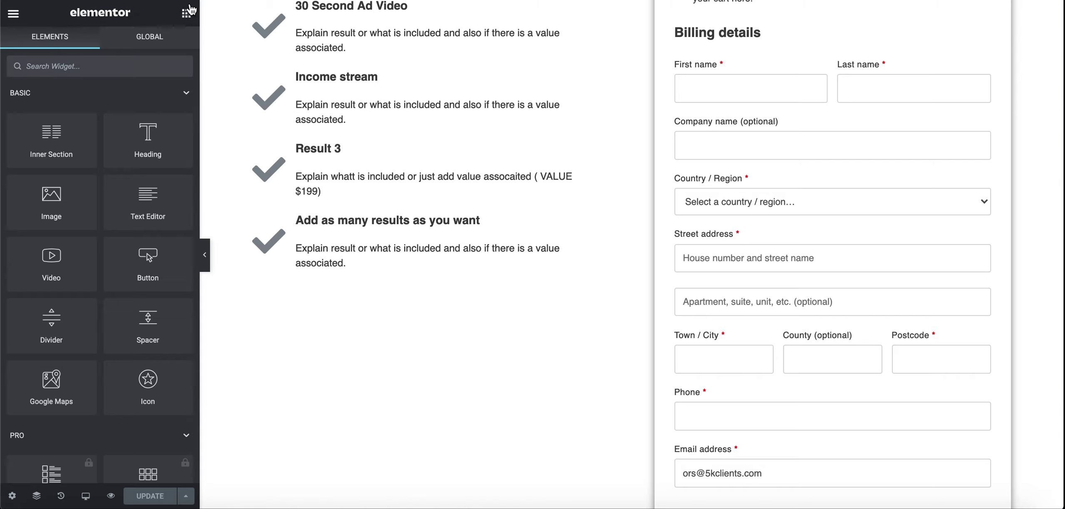
left_click(112, 64)
type("image")
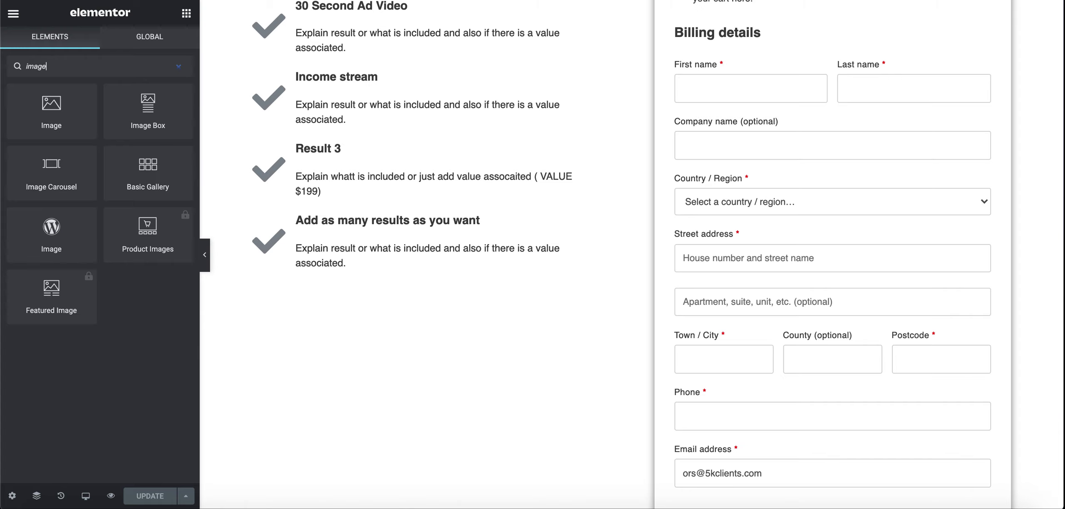
left_click_drag(56, 111, 457, 267)
Set the new image widget's picture to ors_logo_320.png from the media library
scroll(425, 346, "down", 2)
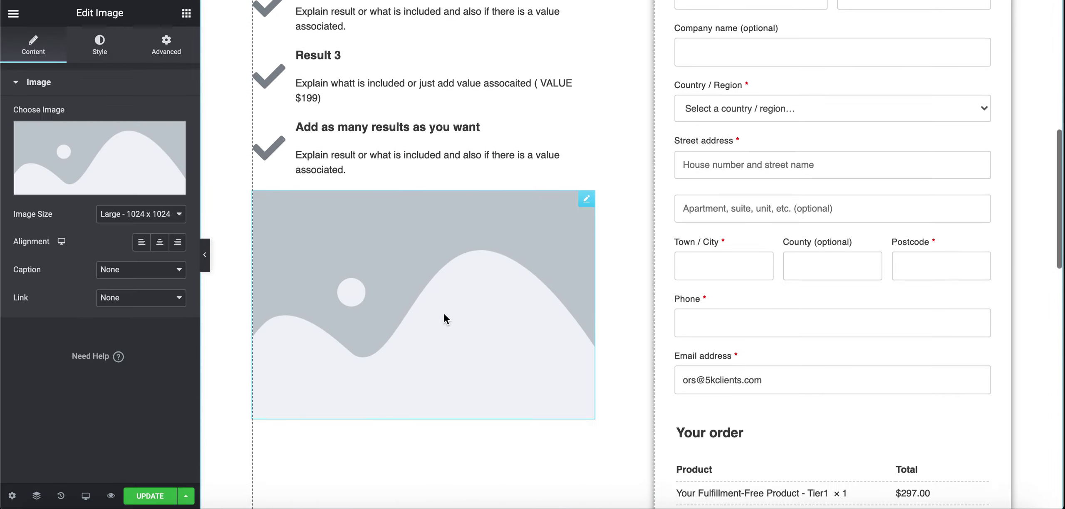
left_click(127, 161)
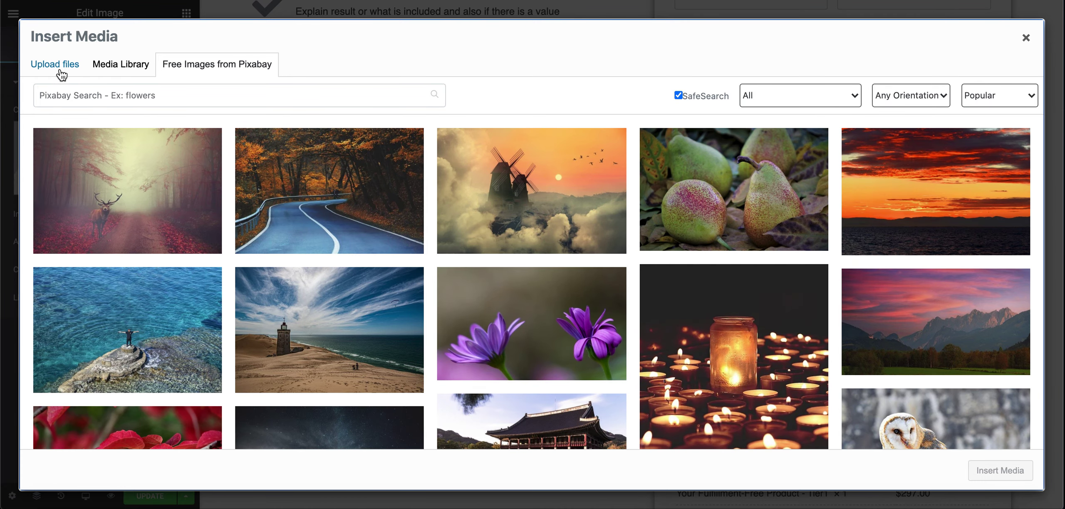
left_click(62, 75)
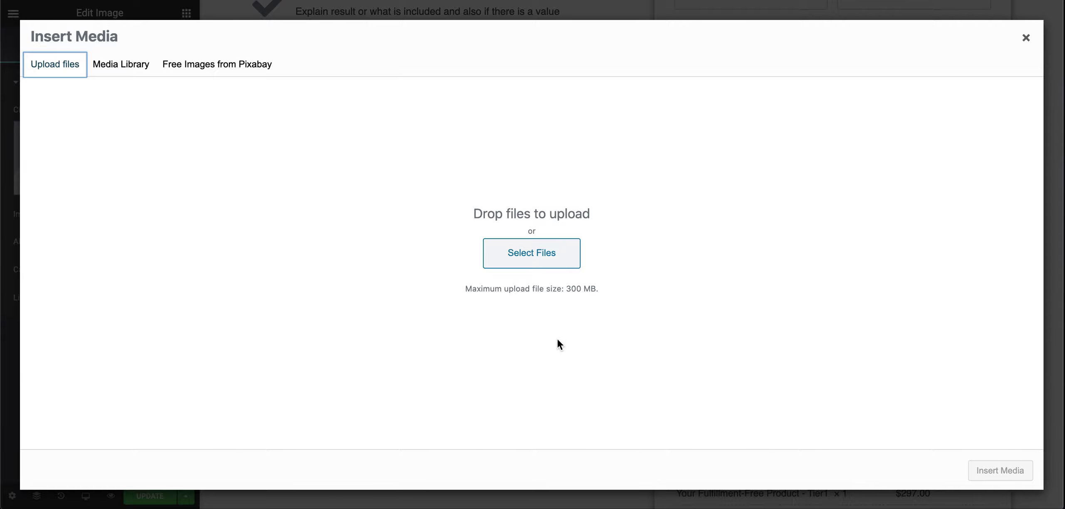
left_click(115, 66)
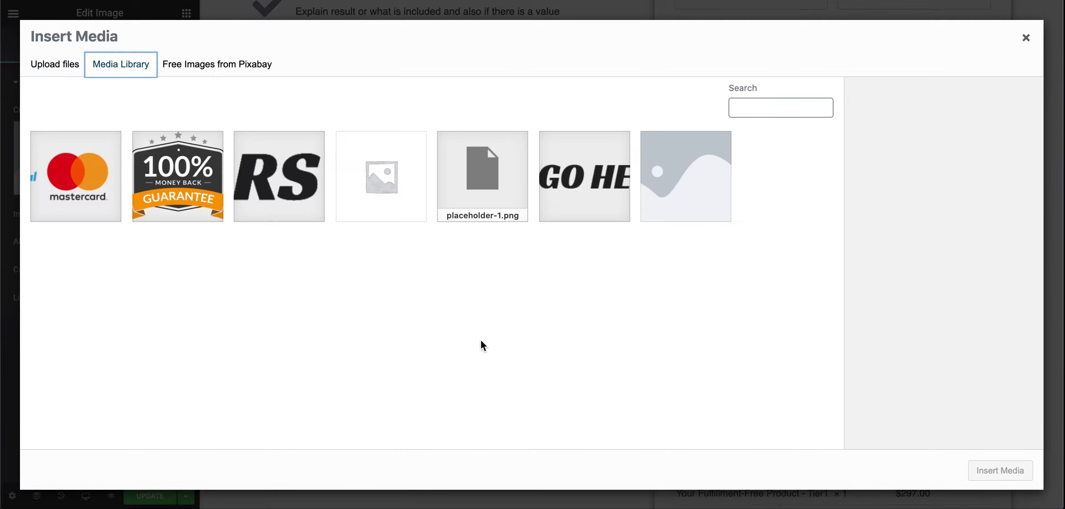
left_click(313, 178)
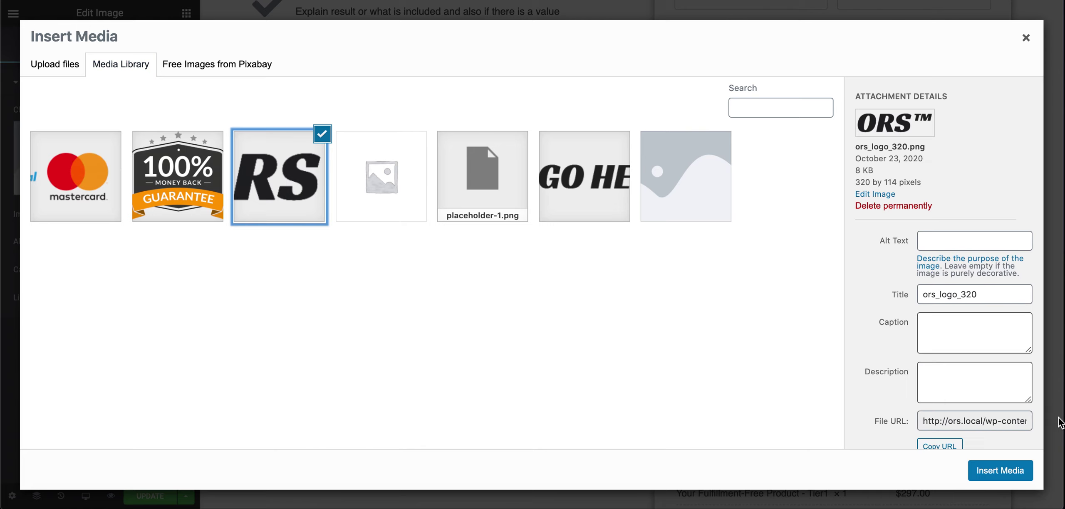
left_click(1000, 470)
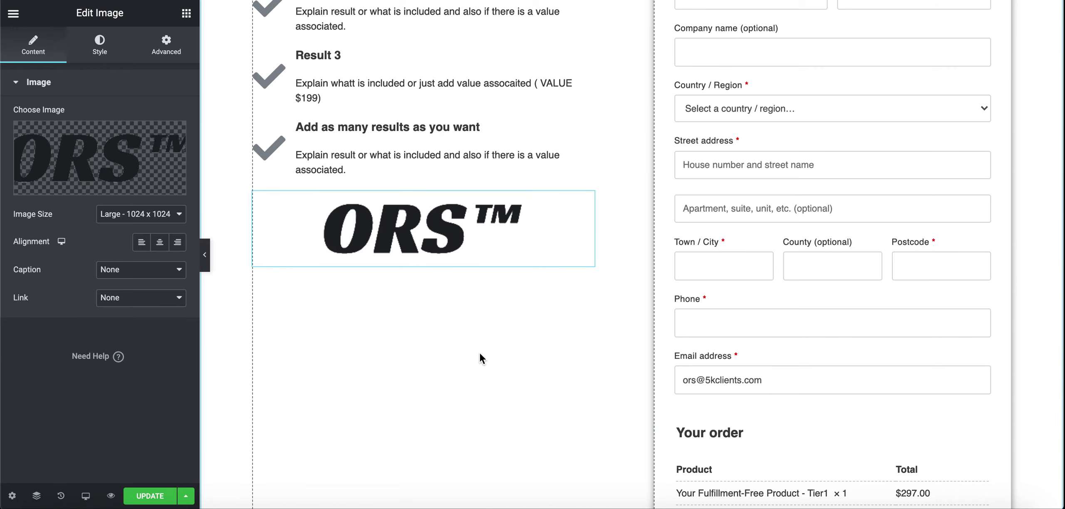
Delete the ORS logo image from below the results list
scroll(432, 374, "up", 3)
scroll(436, 354, "down", 4)
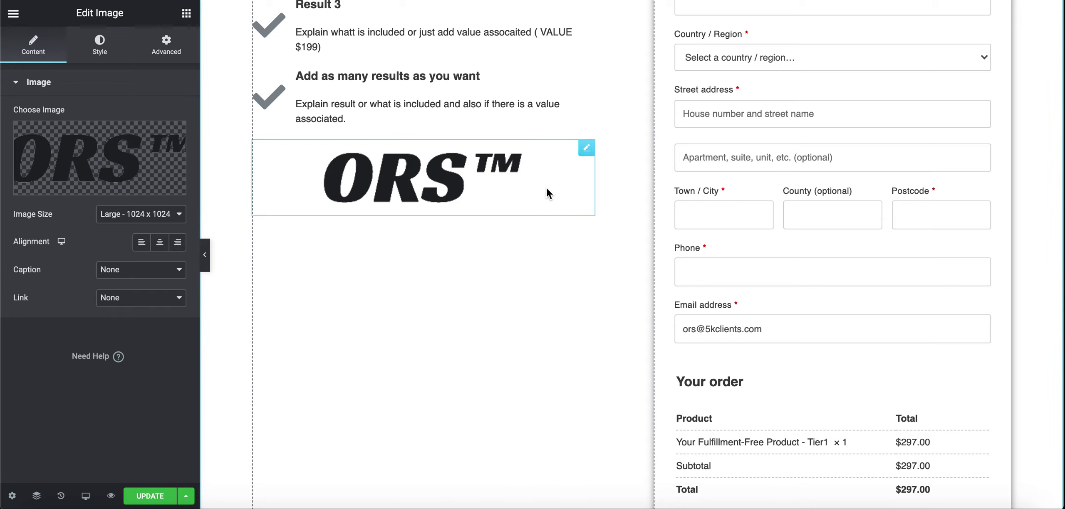
right_click(585, 161)
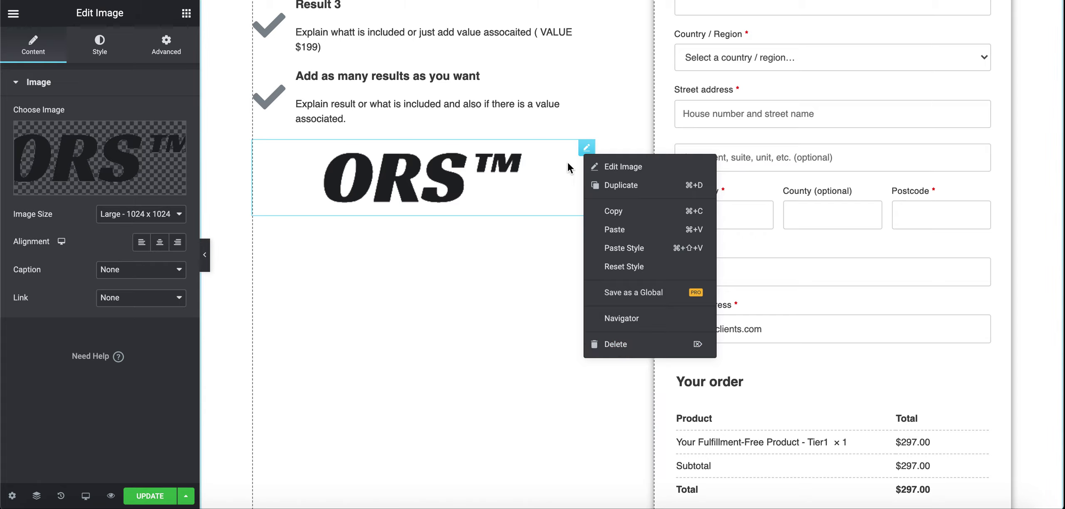
left_click(625, 344)
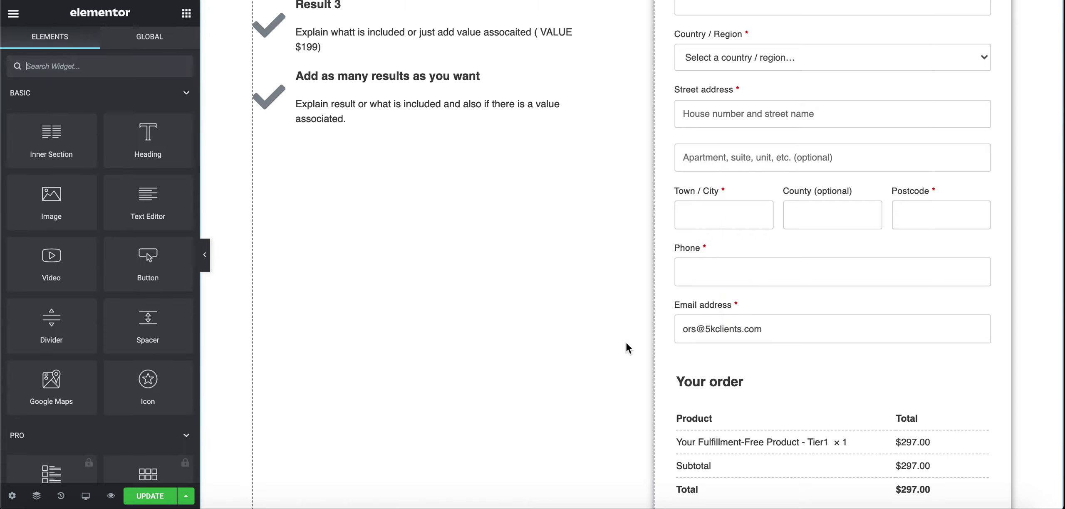
Save the checkout page, then return to the site dashboard and open the SuperSeller funnel for editing
scroll(626, 345, "down", 20)
scroll(626, 344, "up", 20)
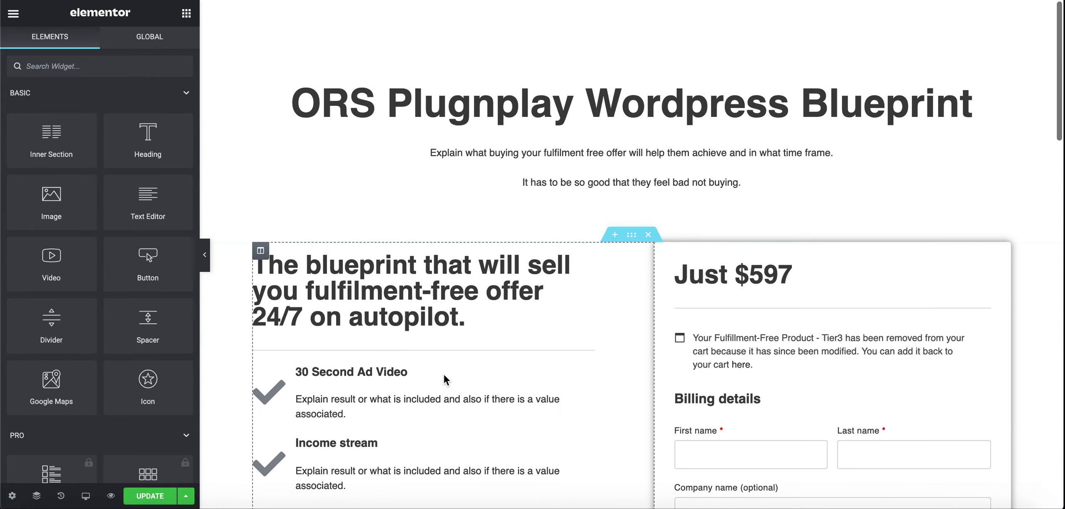
left_click(150, 496)
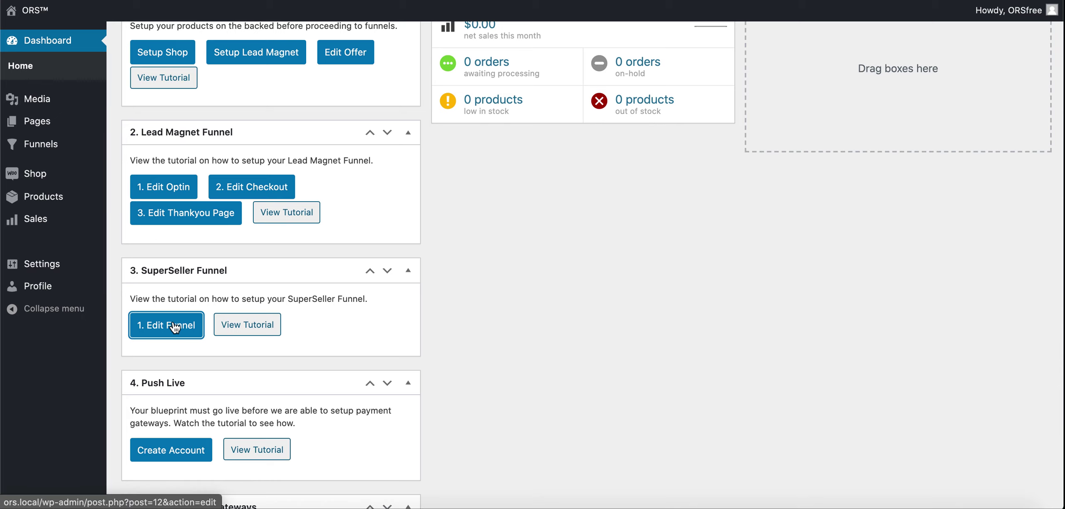
left_click(173, 323)
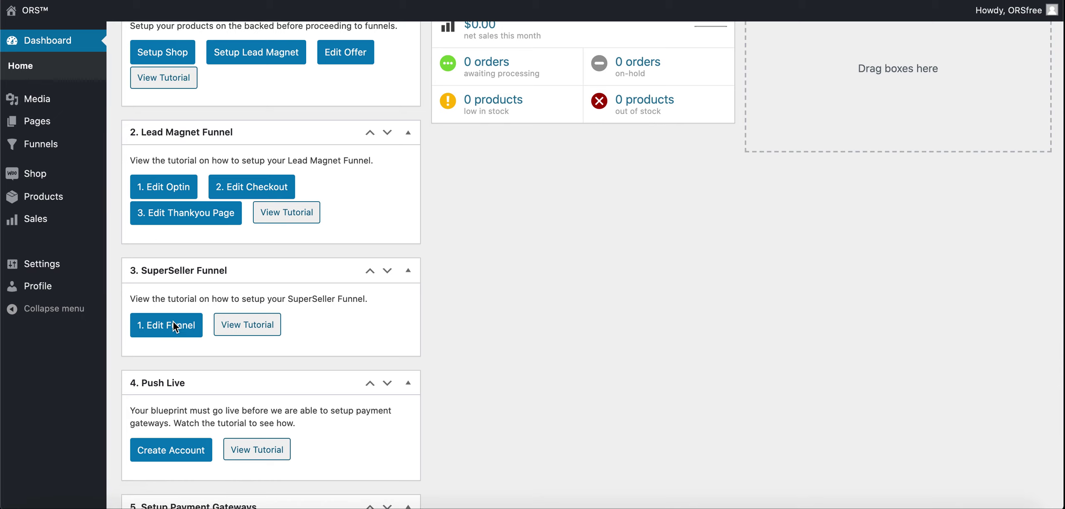